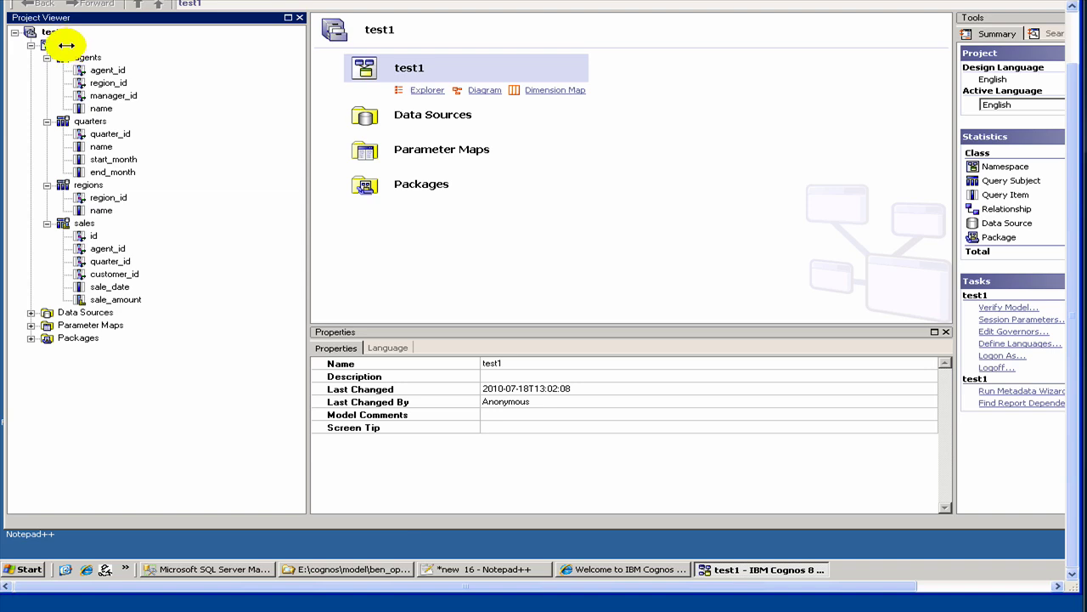
# Check the tables of the test1 database in SQL Server Management Studio, and return to the test1 namespace in Framework Manager.
pyautogui.click(58, 44)
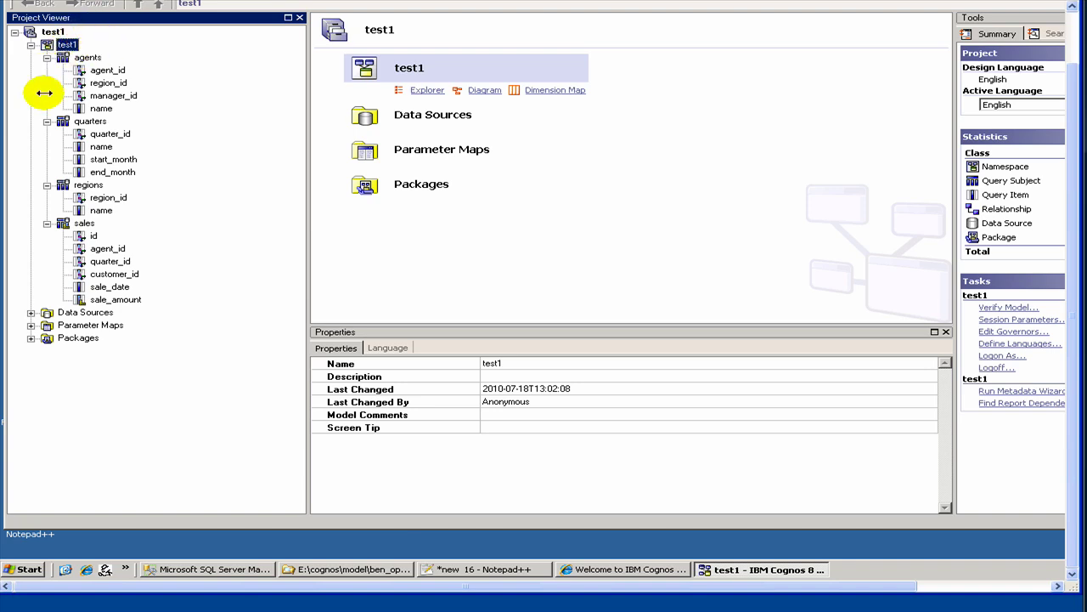
pyautogui.click(184, 569)
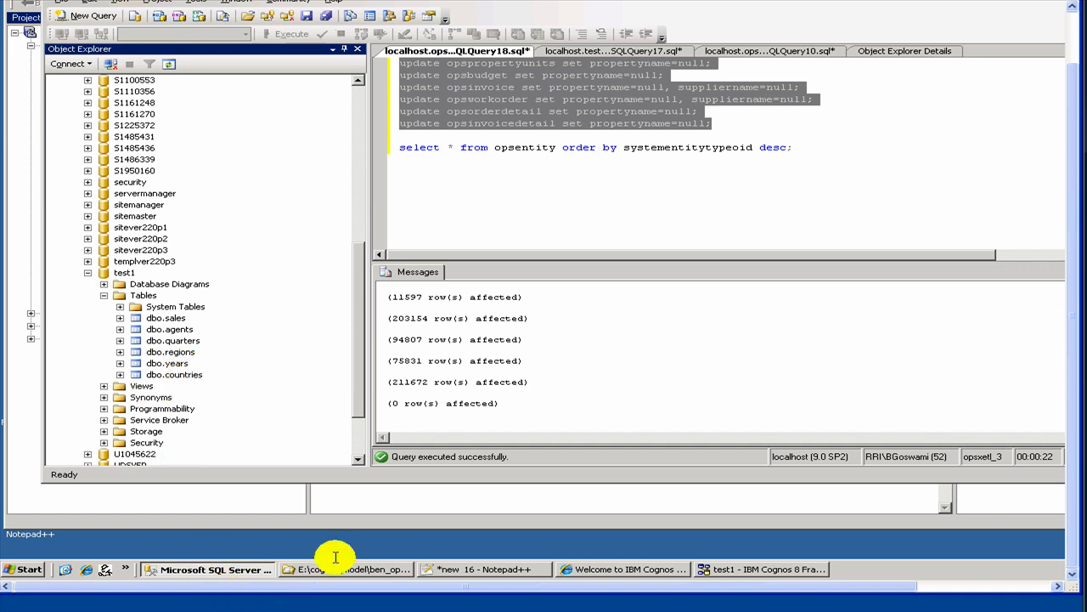
pyautogui.click(705, 567)
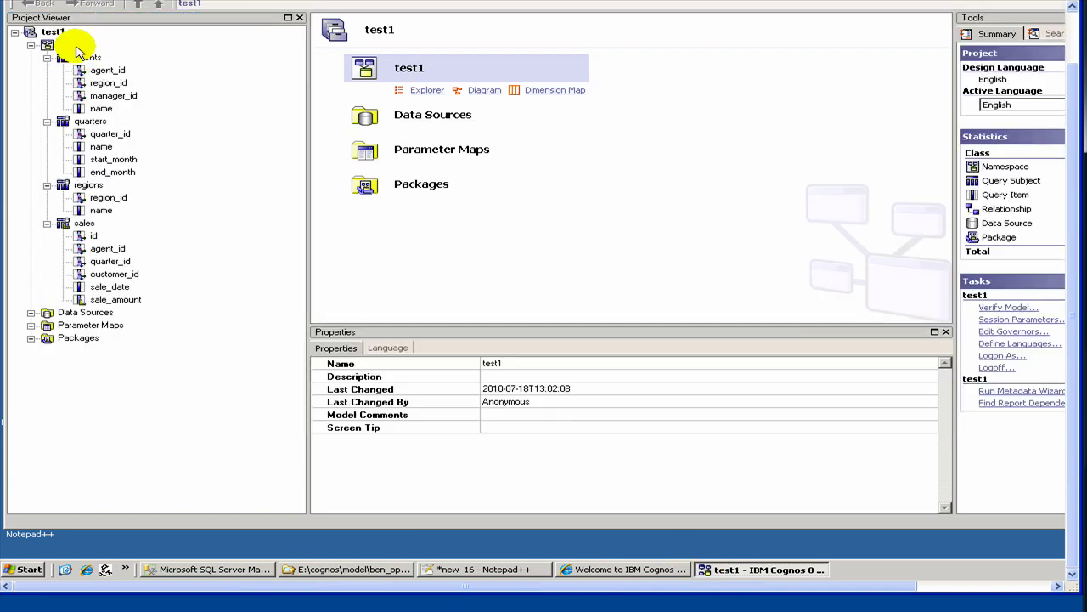
pyautogui.rightClick(72, 47)
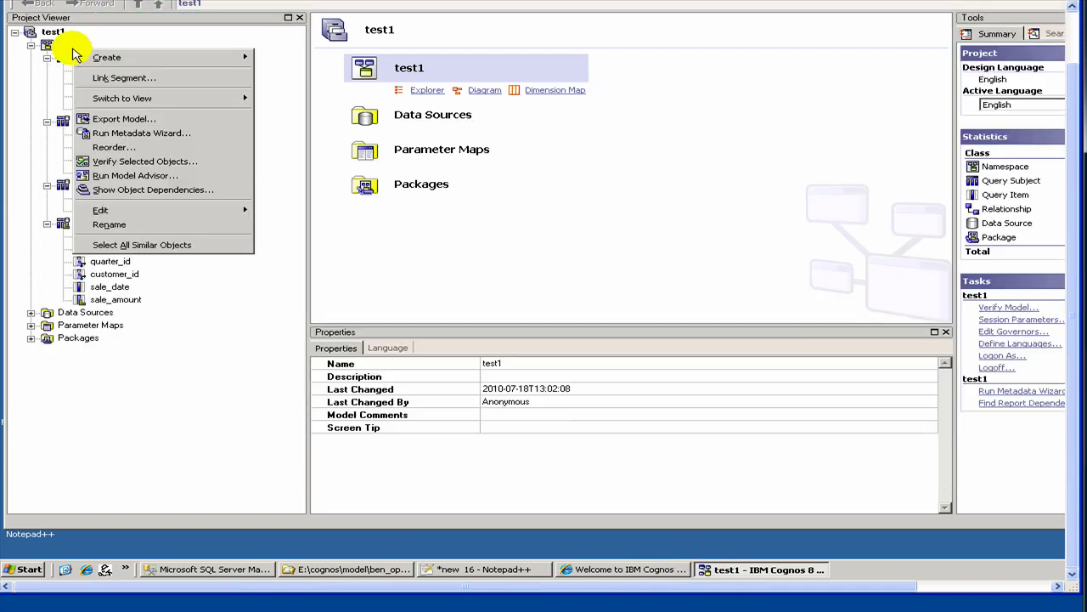
pyautogui.click(518, 240)
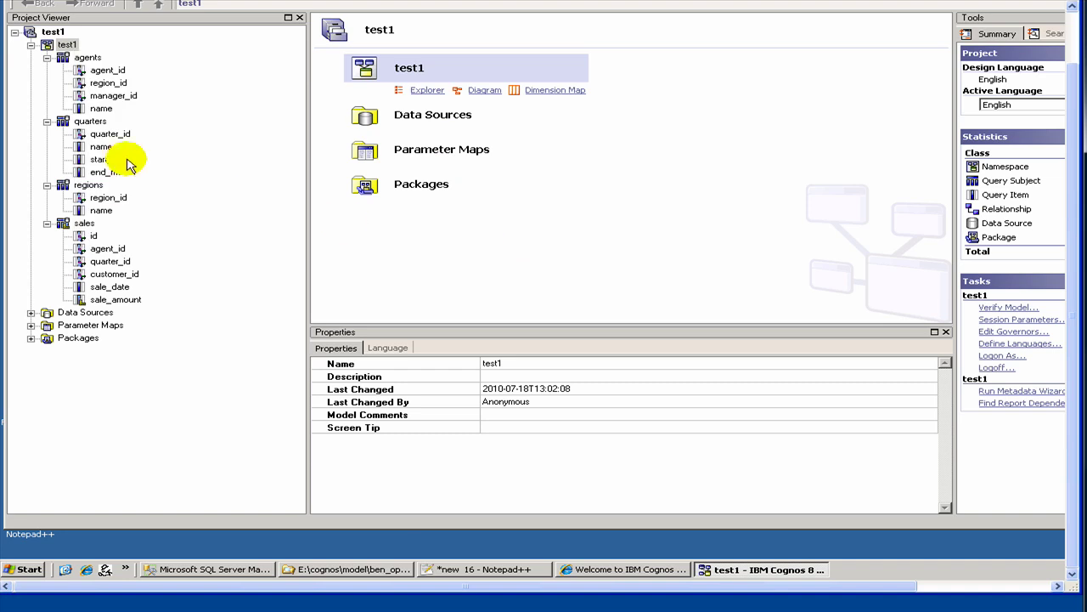
# Run the Metadata Wizard on the test1 namespace from the test1 data source, and list the tables of the dbo schema.
pyautogui.rightClick(68, 44)
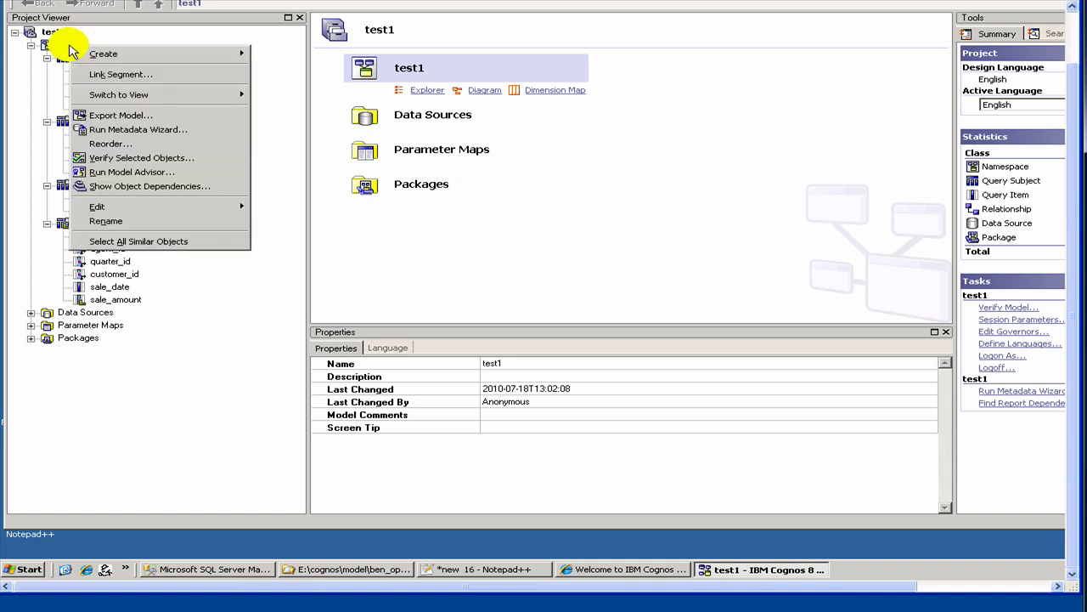
pyautogui.click(125, 137)
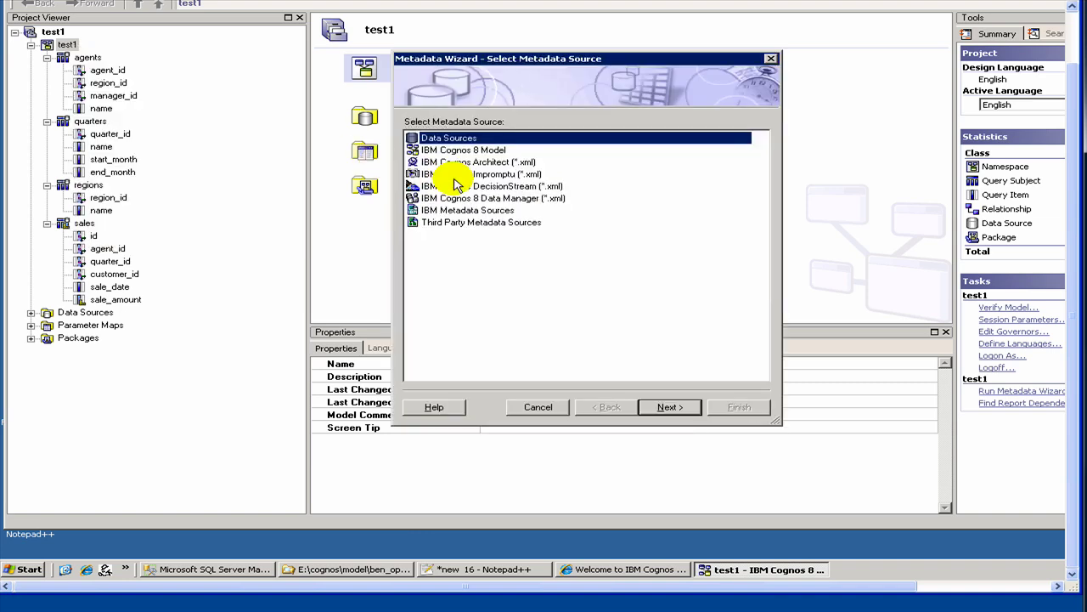
pyautogui.click(665, 407)
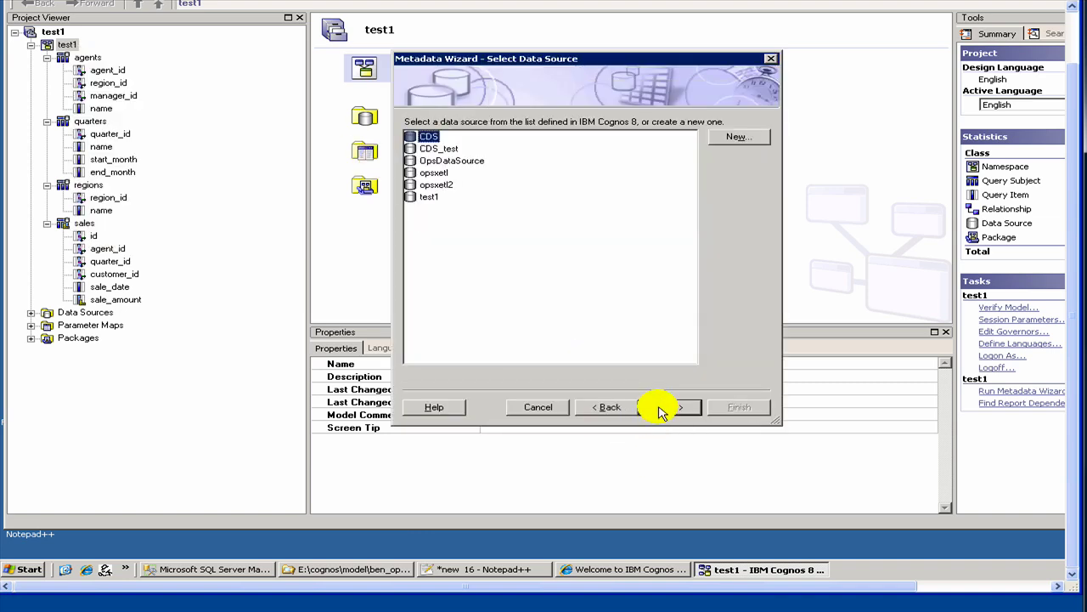
pyautogui.click(430, 201)
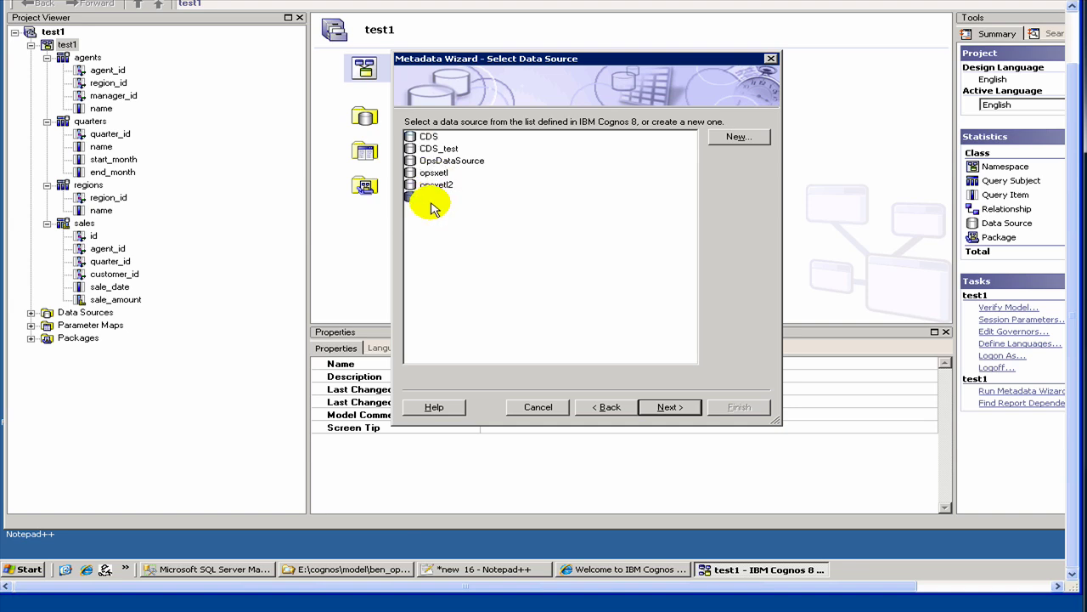
pyautogui.click(657, 406)
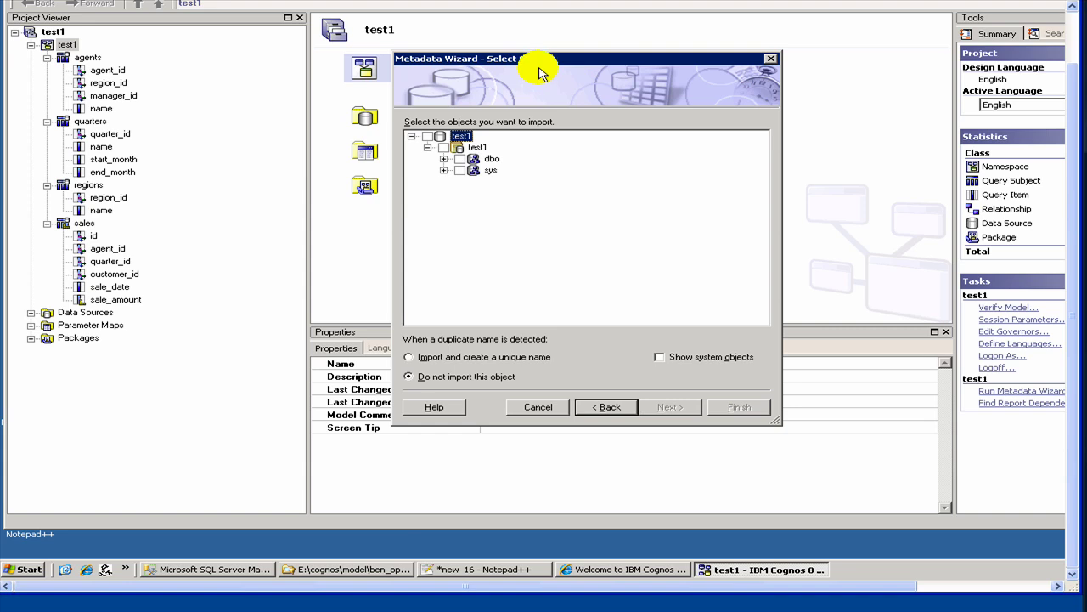
pyautogui.click(443, 159)
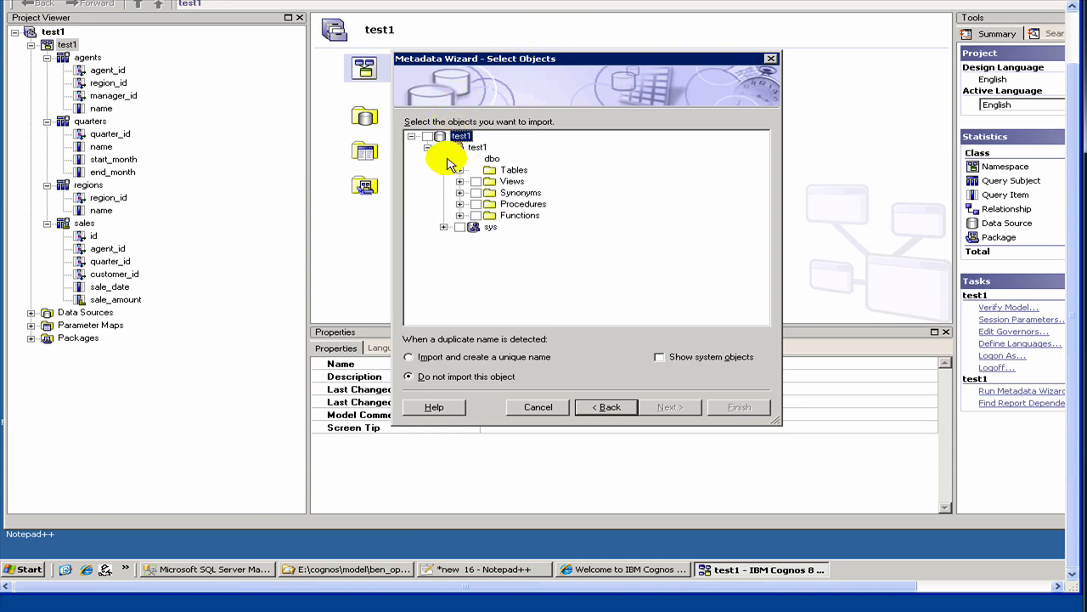
pyautogui.click(459, 170)
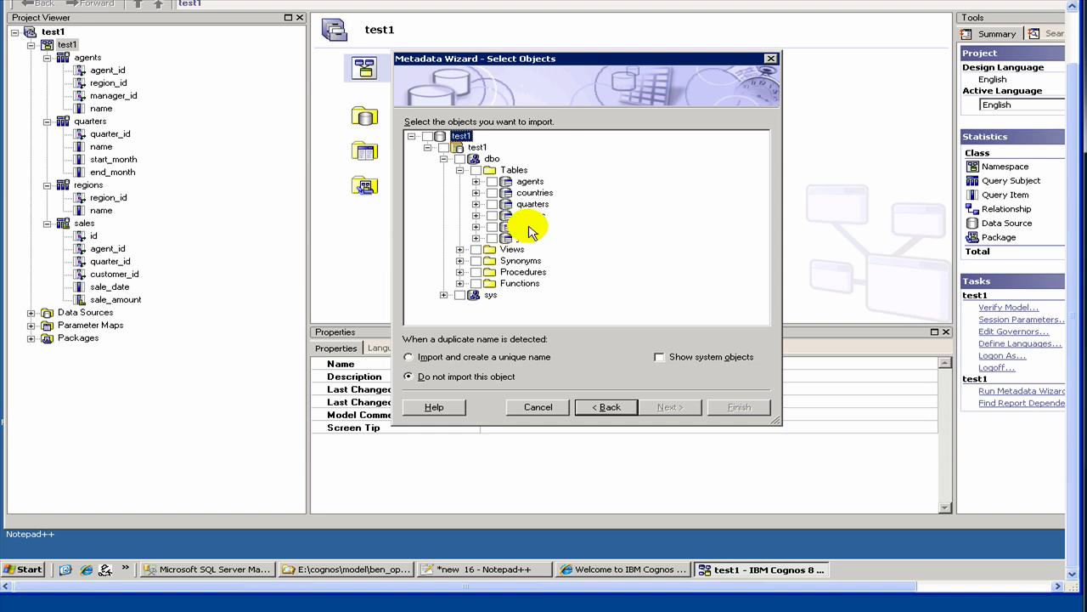
pyautogui.click(492, 227)
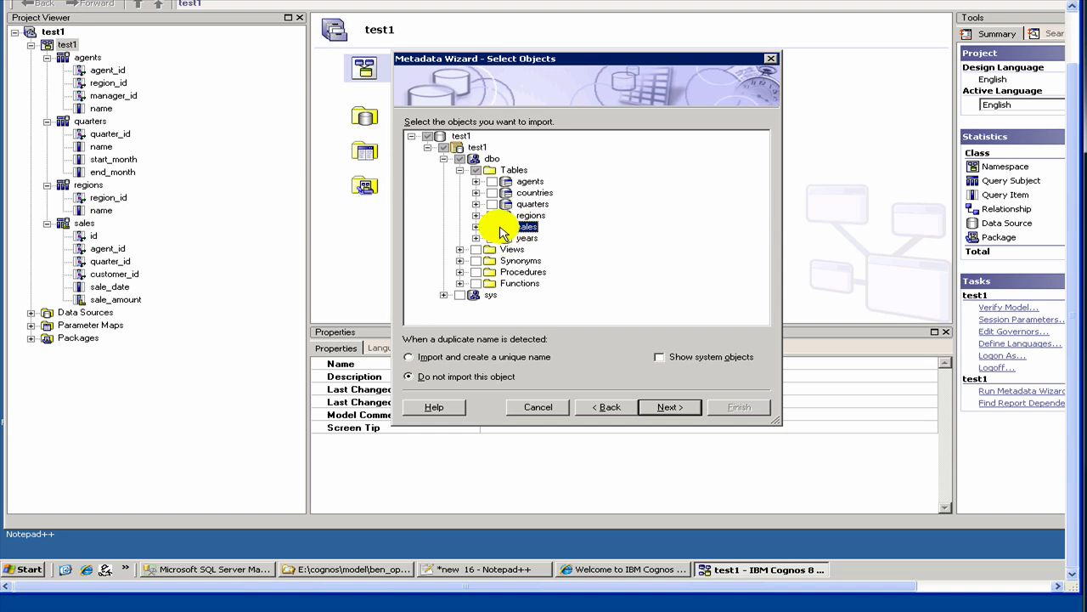
pyautogui.click(493, 227)
pyautogui.click(492, 227)
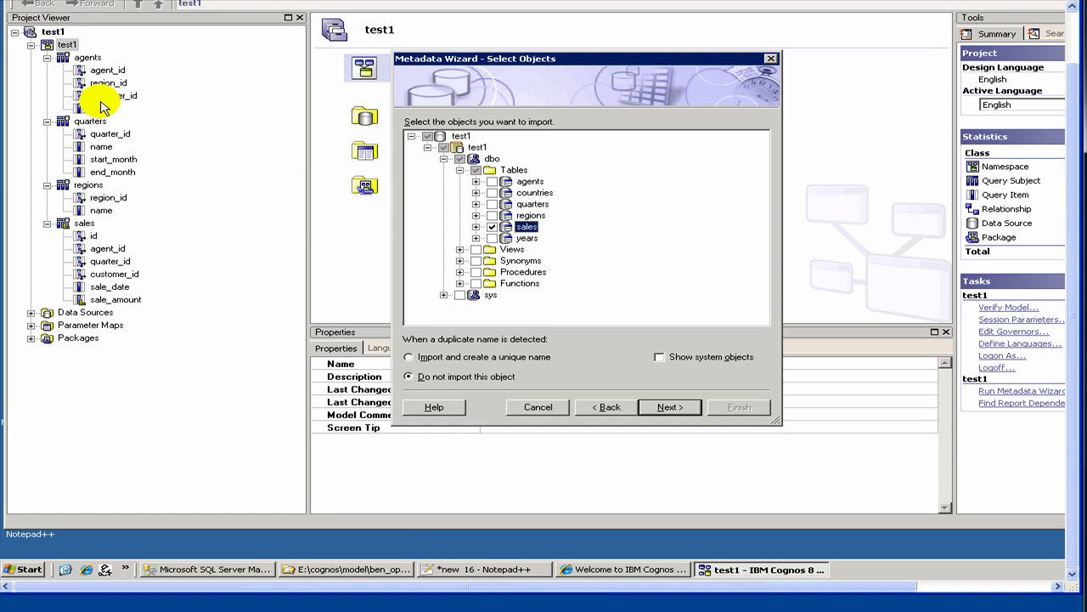
pyautogui.click(493, 226)
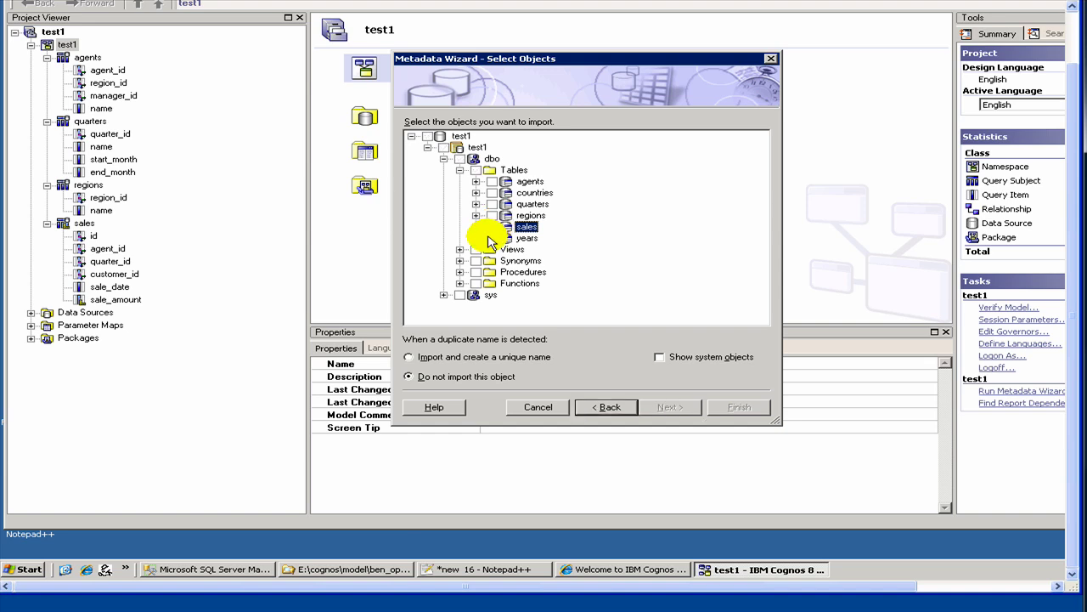
# Import the years and countries tables into the test1 namespace and finish the wizard.
pyautogui.click(493, 239)
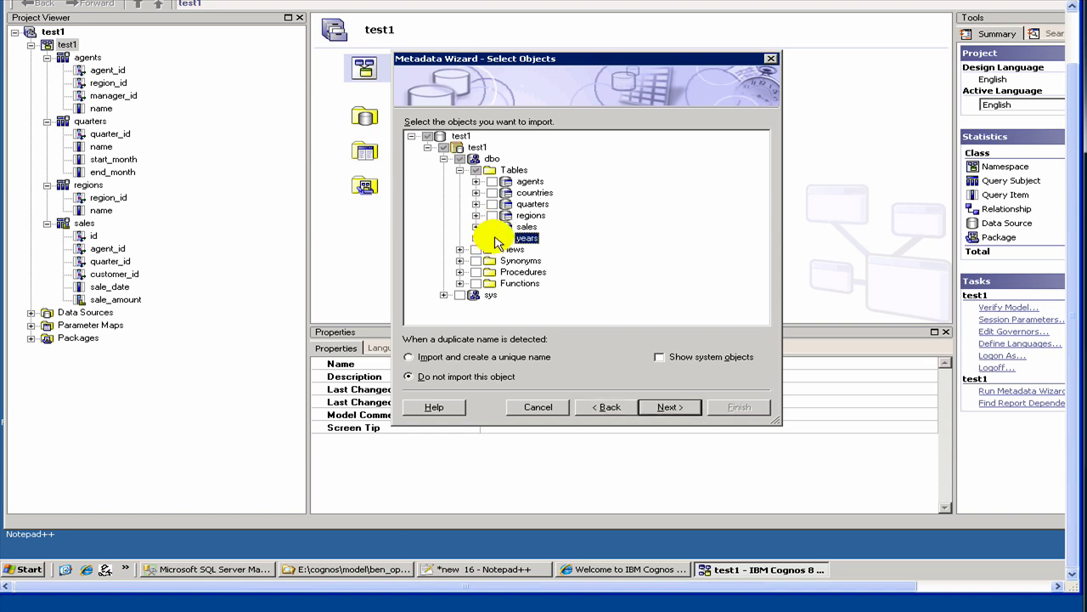
pyautogui.click(495, 193)
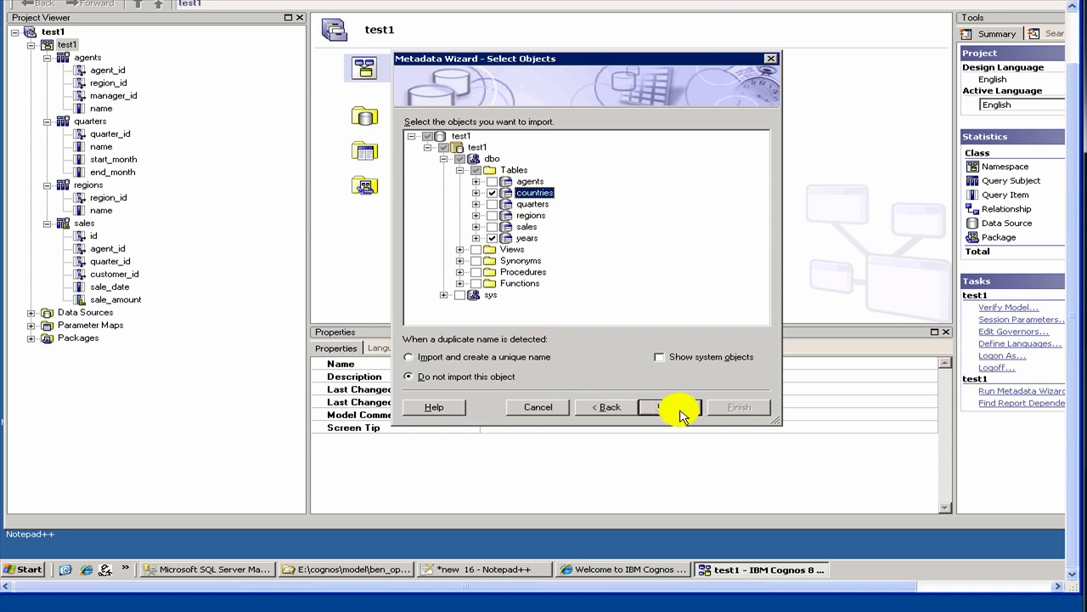
pyautogui.click(681, 413)
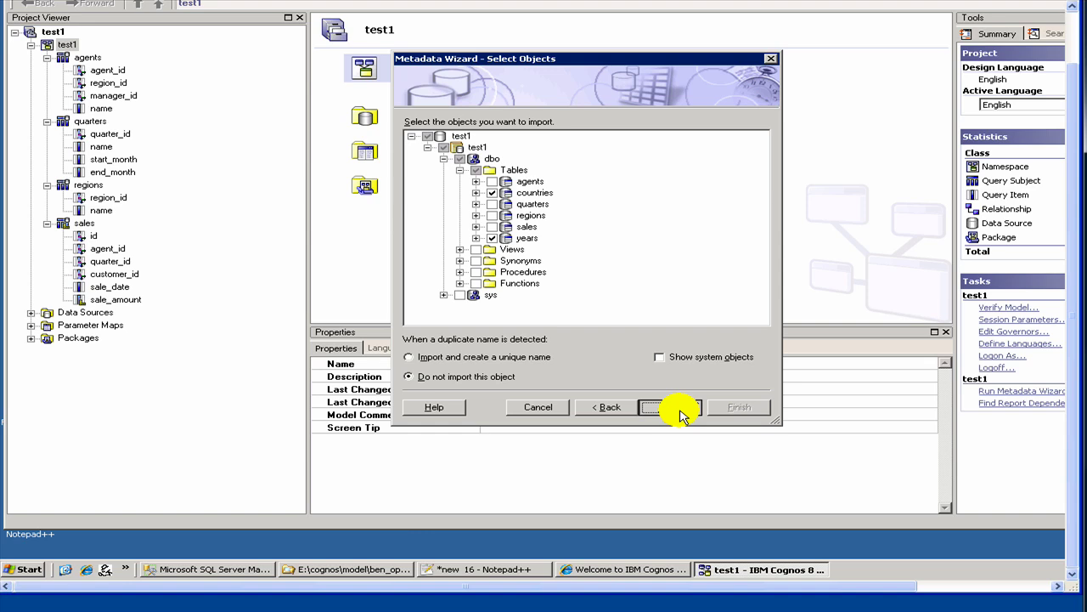
pyautogui.click(681, 413)
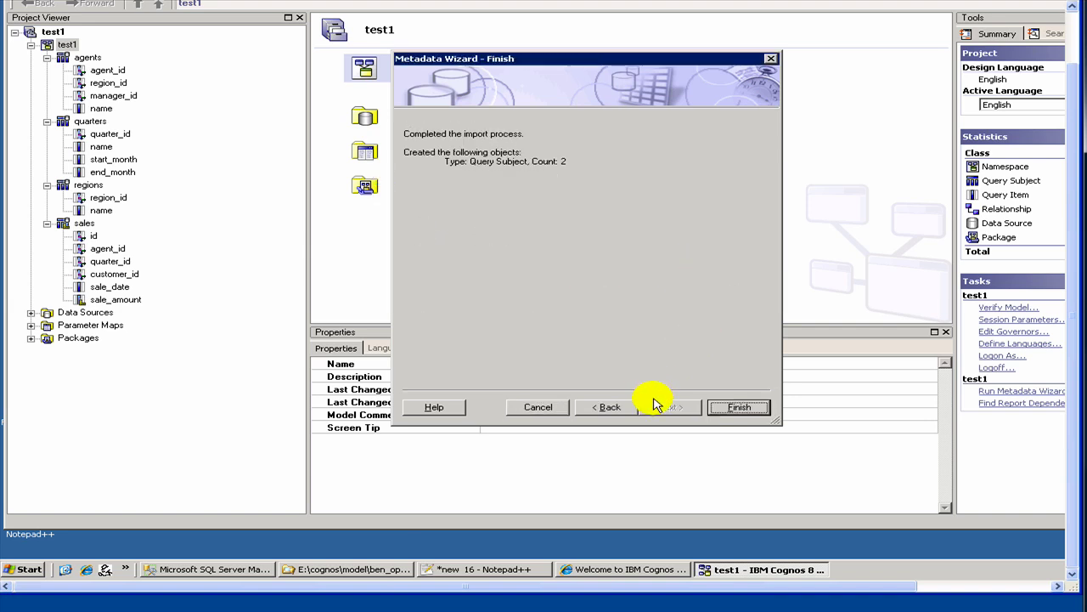
pyautogui.click(732, 407)
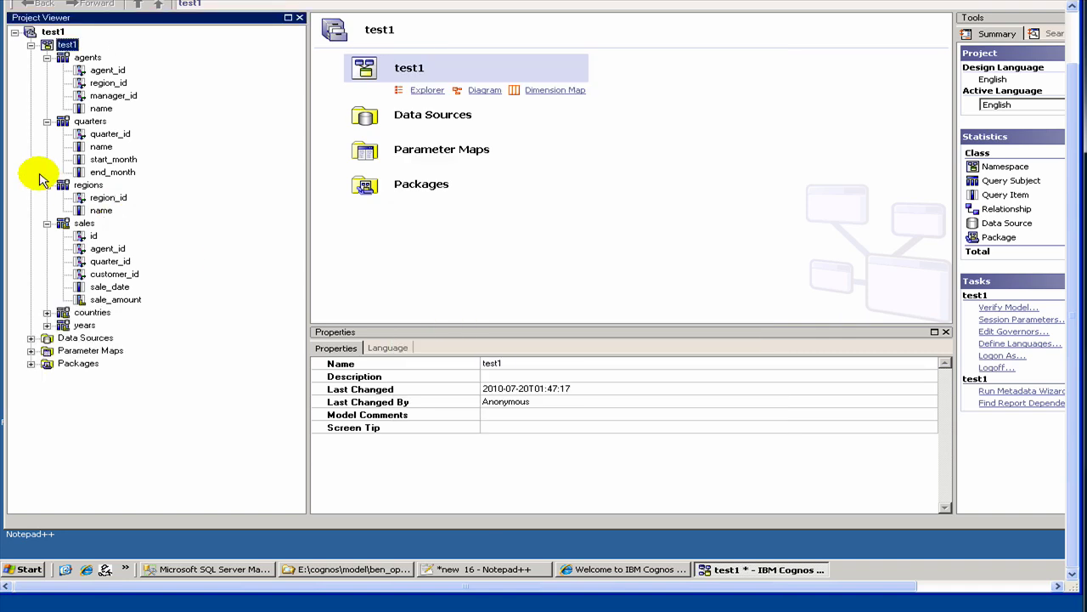
# Expand the imported countries and years query subjects to view their query items, and select countries.
pyautogui.click(47, 312)
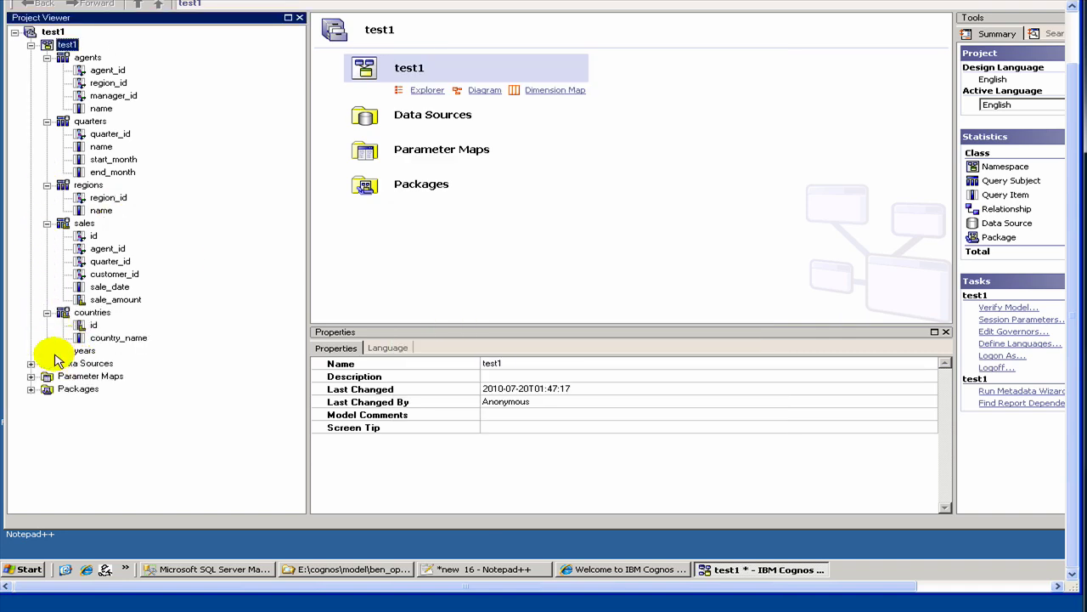
pyautogui.click(47, 351)
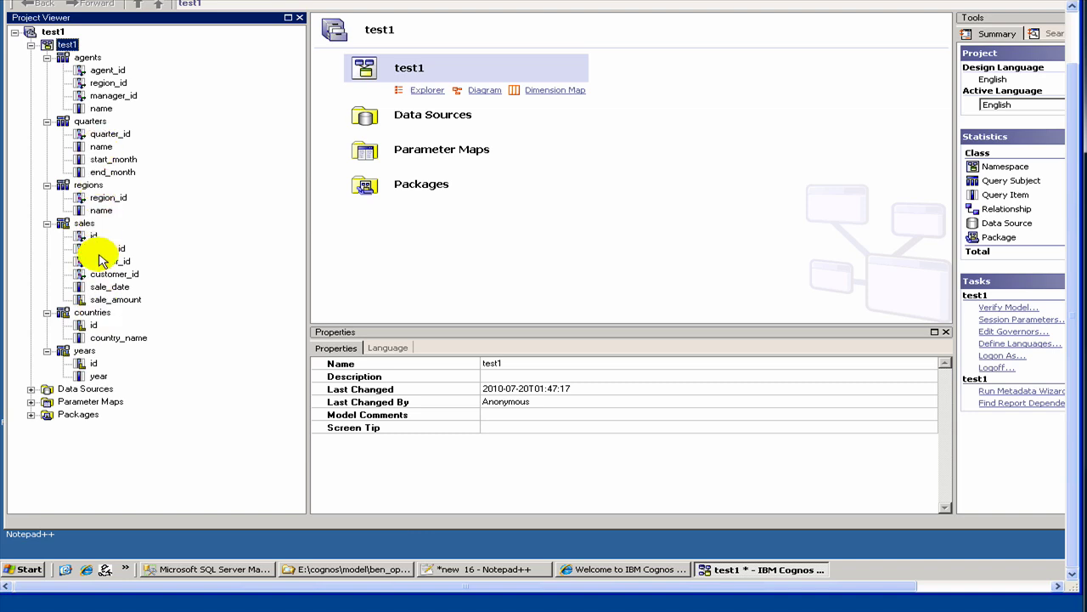
pyautogui.click(96, 314)
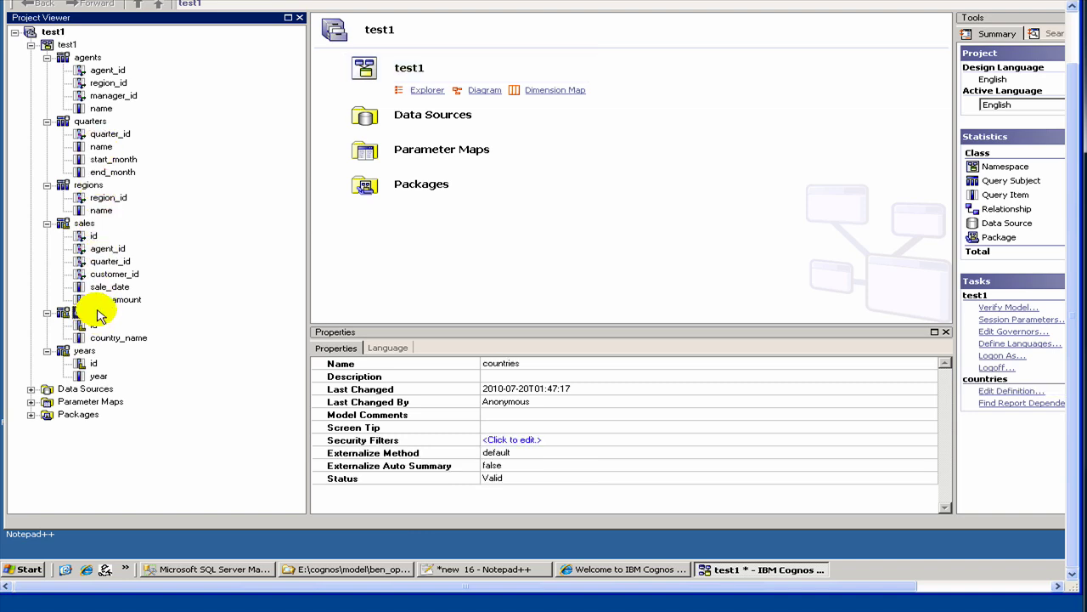
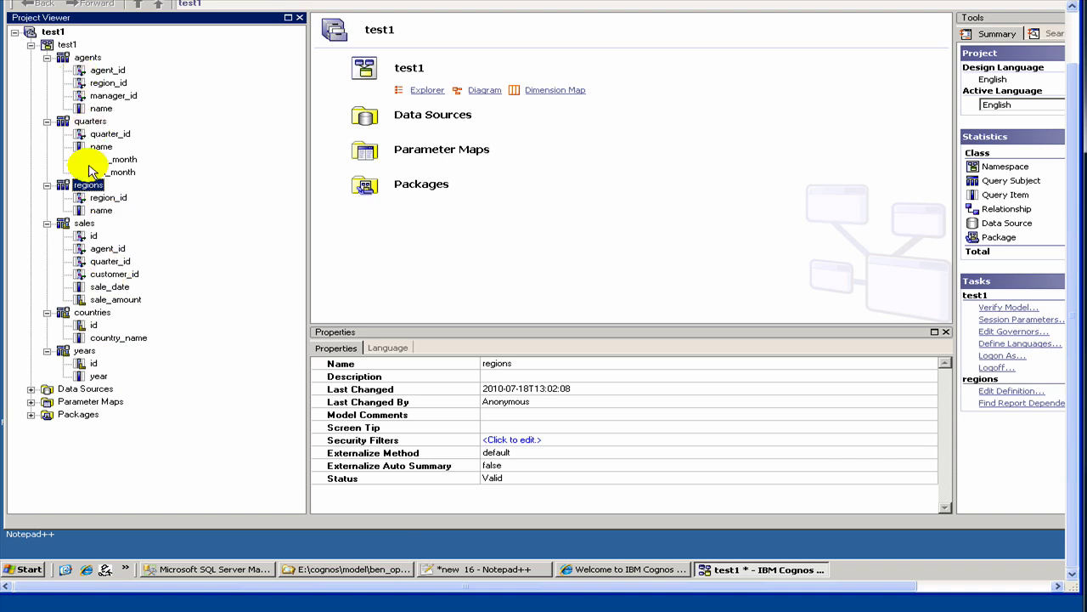
# Look at the test1 database tables again in SQL Server Management Studio, and return to the regions query subject in Framework Manager.
pyautogui.click(219, 571)
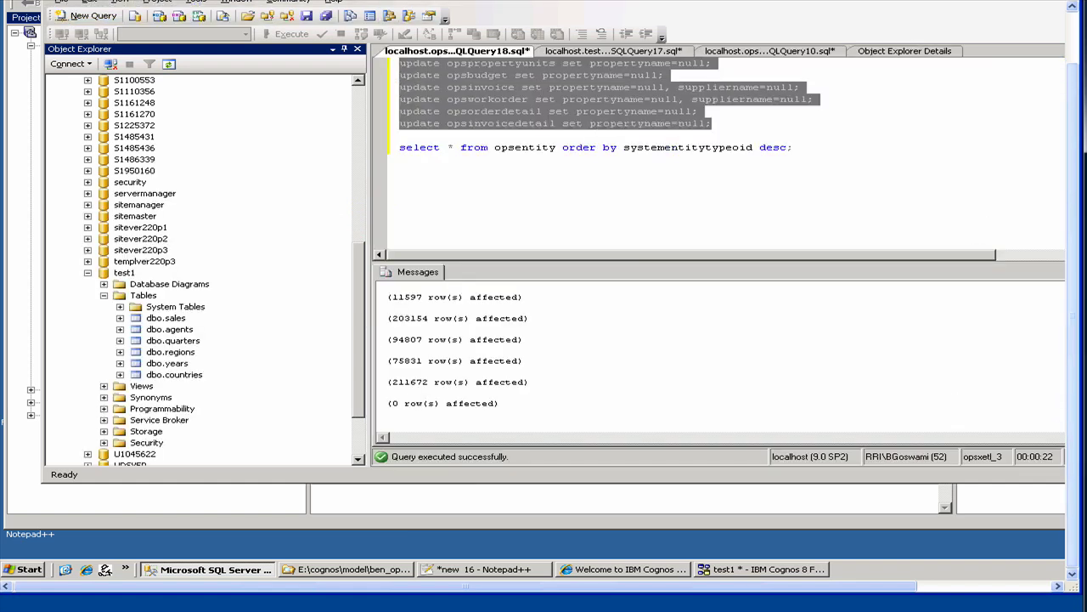
pyautogui.hotkey('alt', 'Tab')
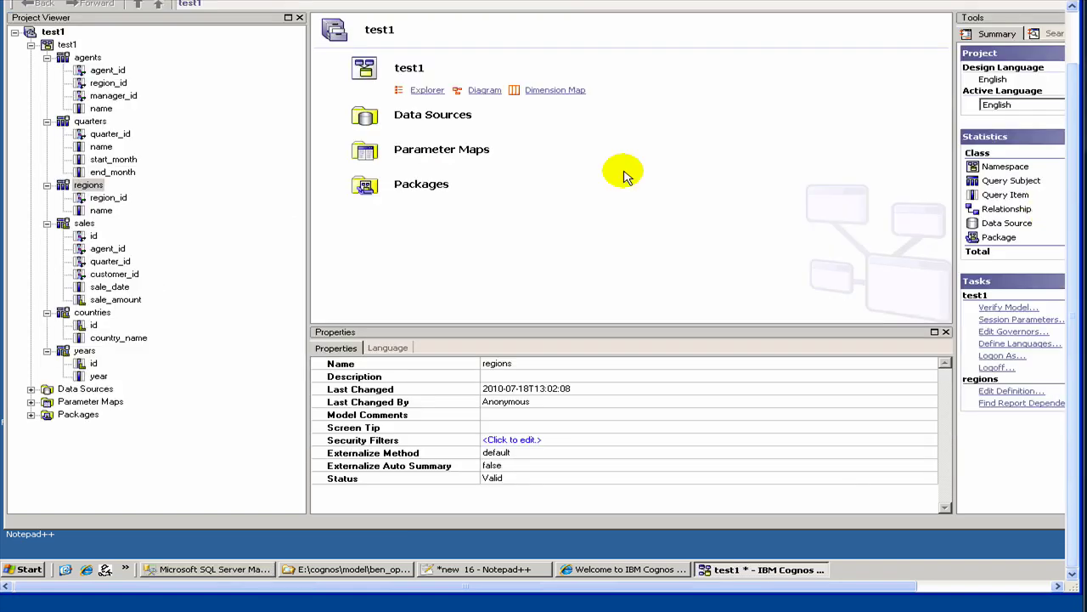
pyautogui.rightClick(88, 192)
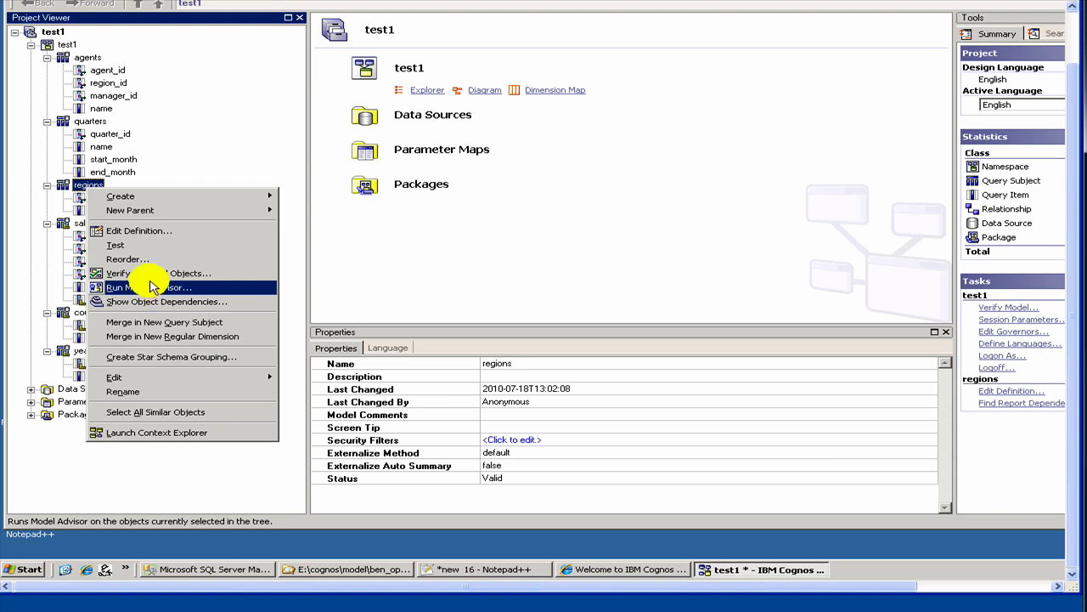
# Rerun the Metadata Wizard on the test1 namespace with Data Sources as the metadata source and test1 as the data source.
pyautogui.click(61, 48)
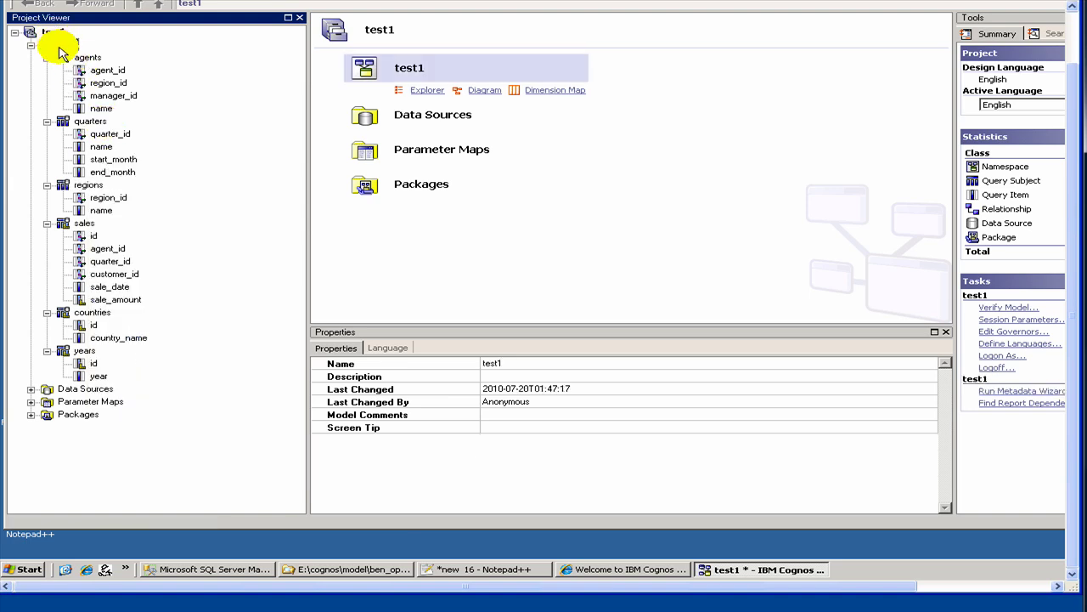
pyautogui.rightClick(61, 49)
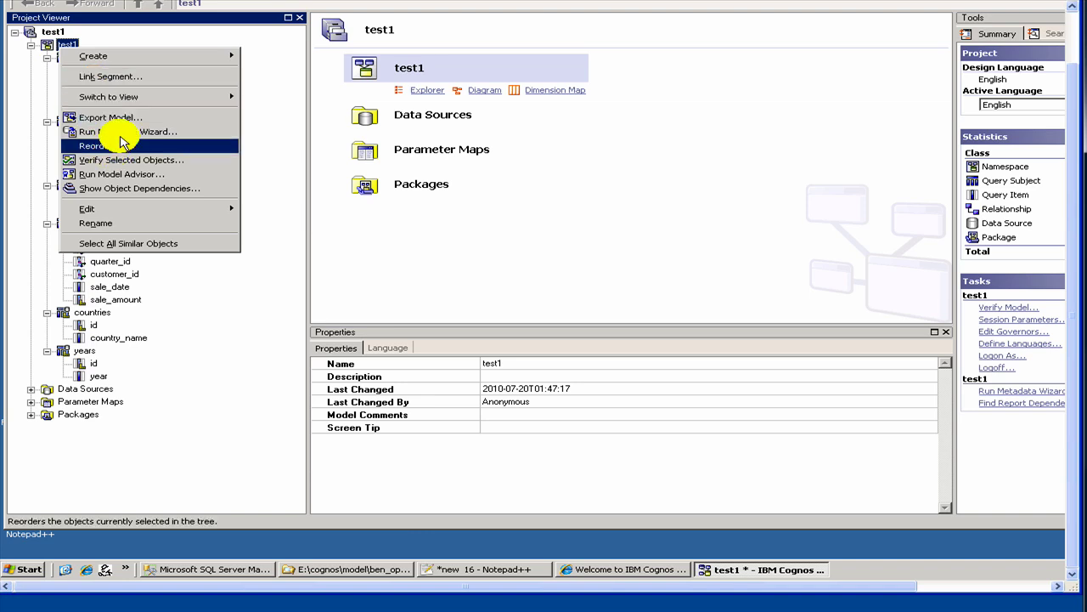
pyautogui.click(119, 133)
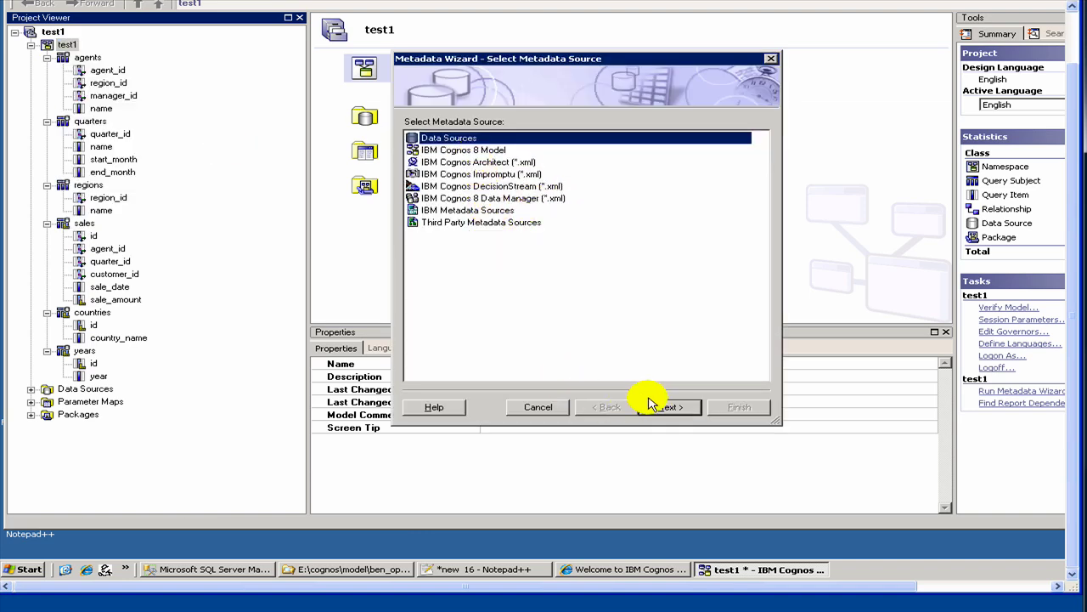
pyautogui.click(667, 408)
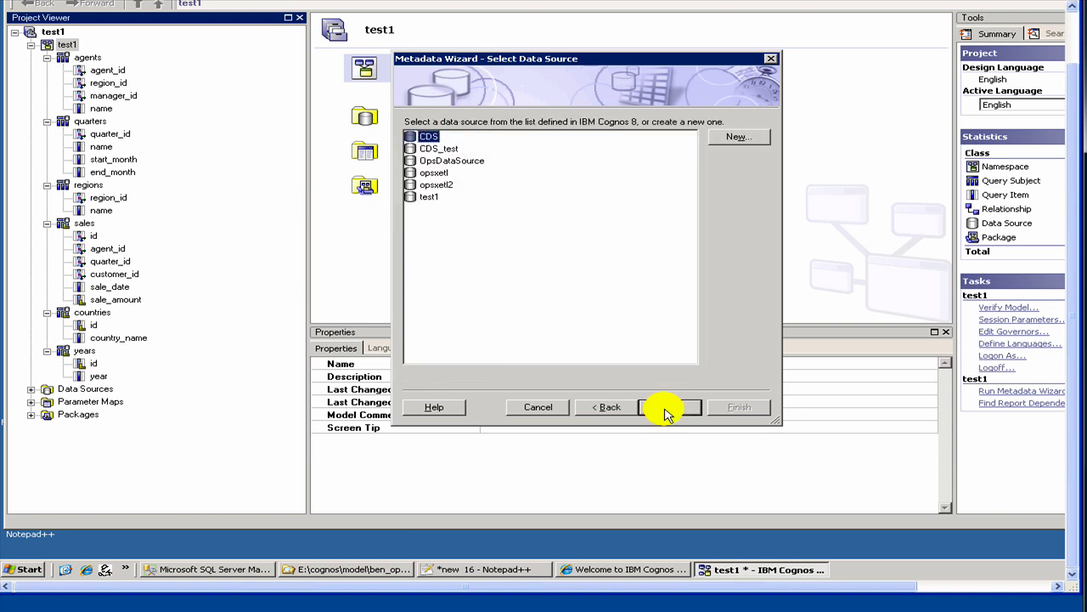
pyautogui.click(429, 187)
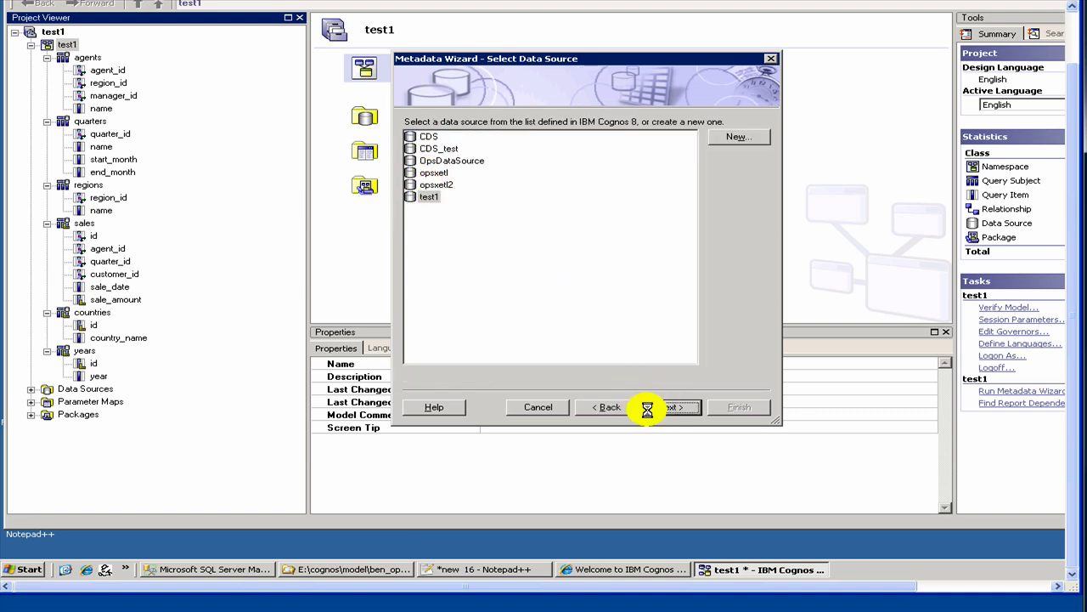
pyautogui.click(651, 407)
# Expand the dbo tables and the regions table's columns in the import objects, leaving the regions table deselected.
pyautogui.click(443, 159)
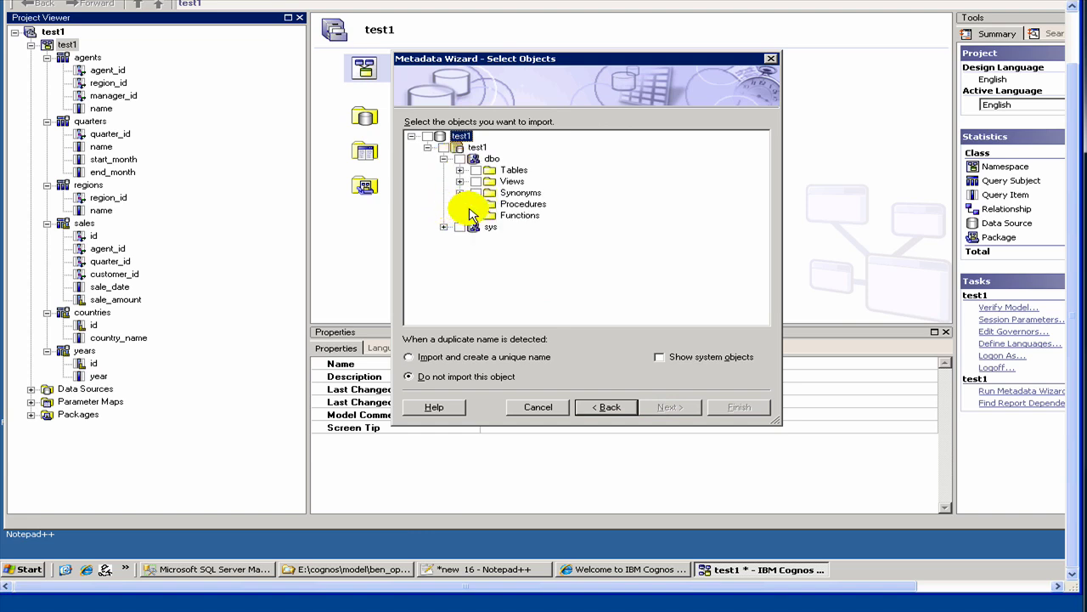
pyautogui.click(460, 170)
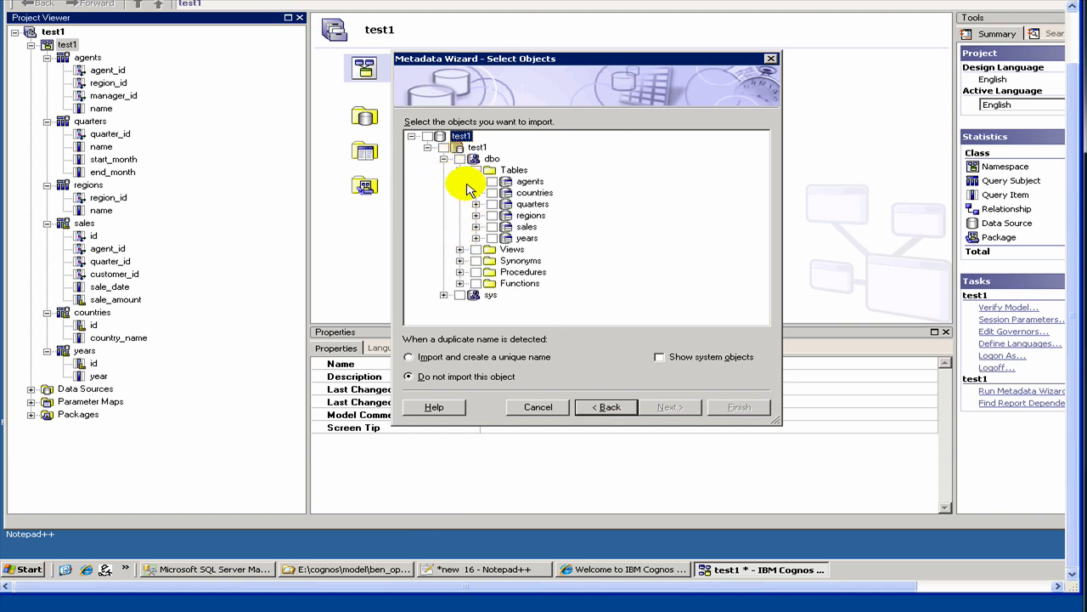
pyautogui.click(492, 215)
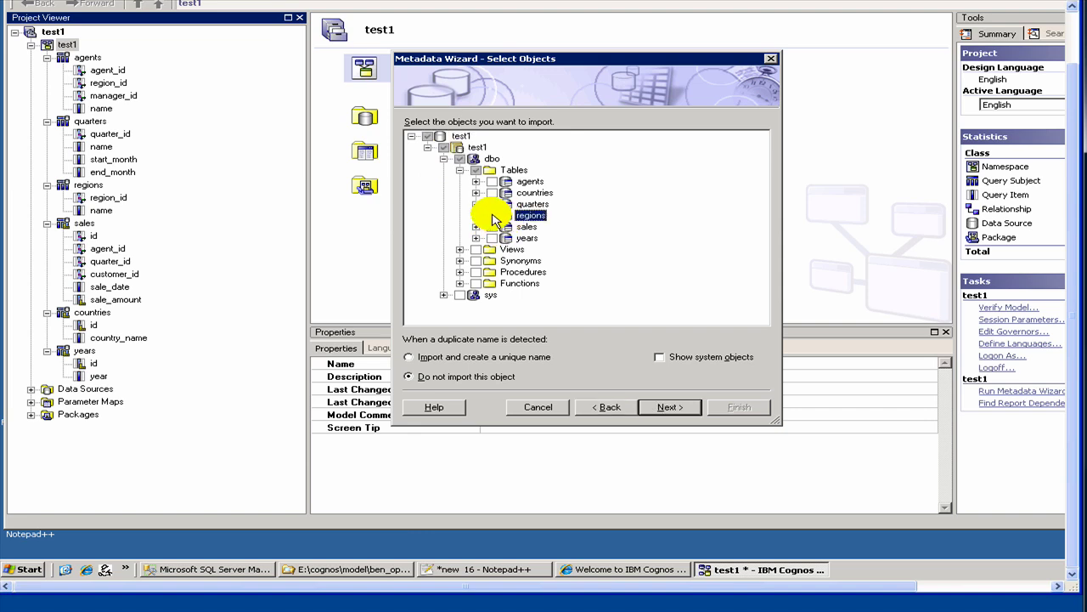
pyautogui.click(475, 215)
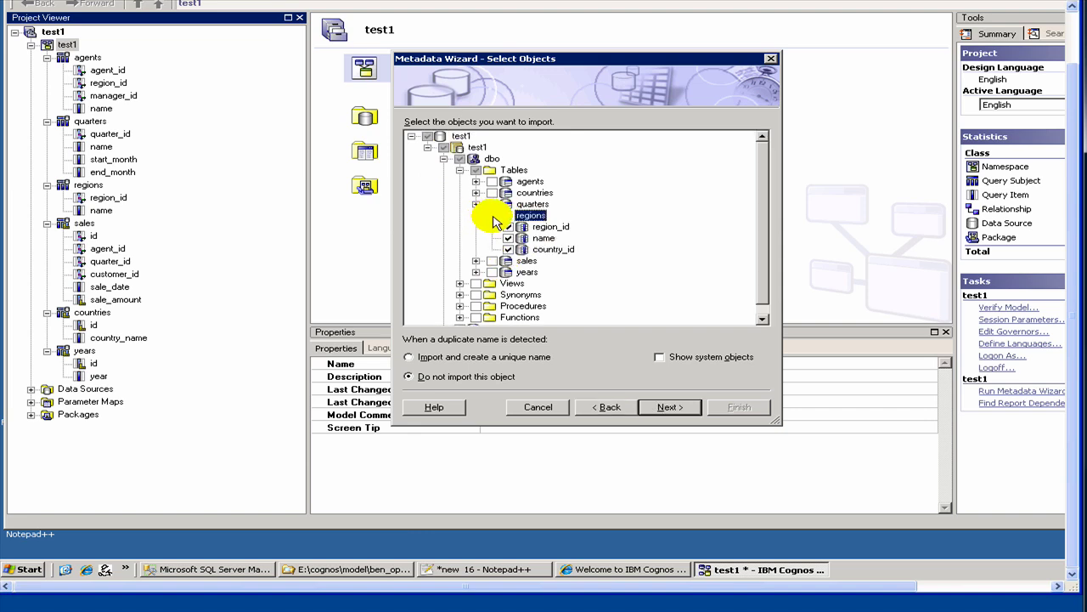
pyautogui.click(492, 216)
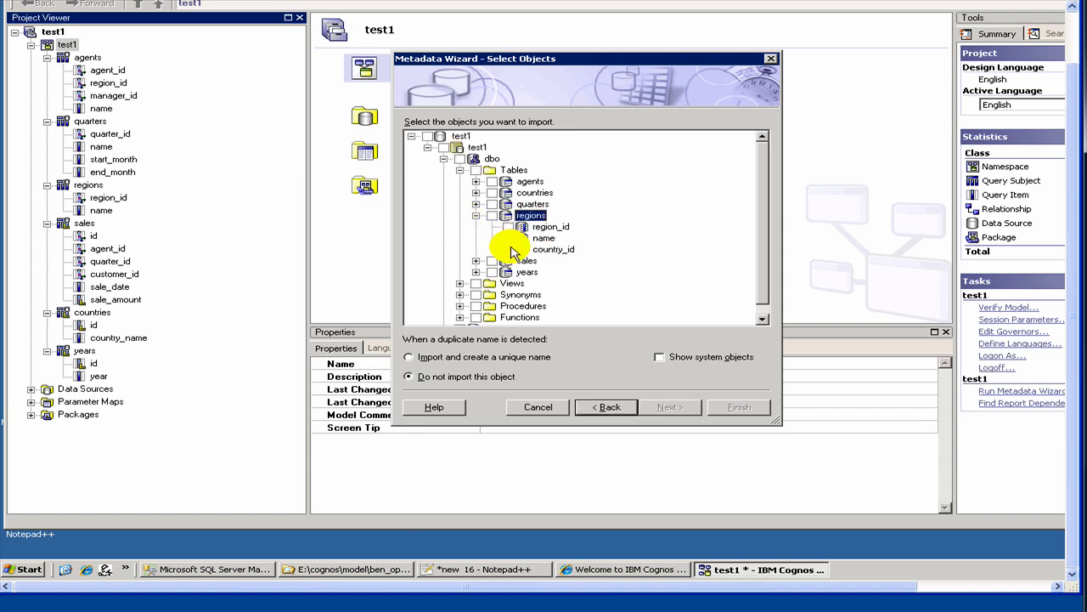
# Try to import only the country_id column of the regions table, and finish the wizard.
pyautogui.click(508, 249)
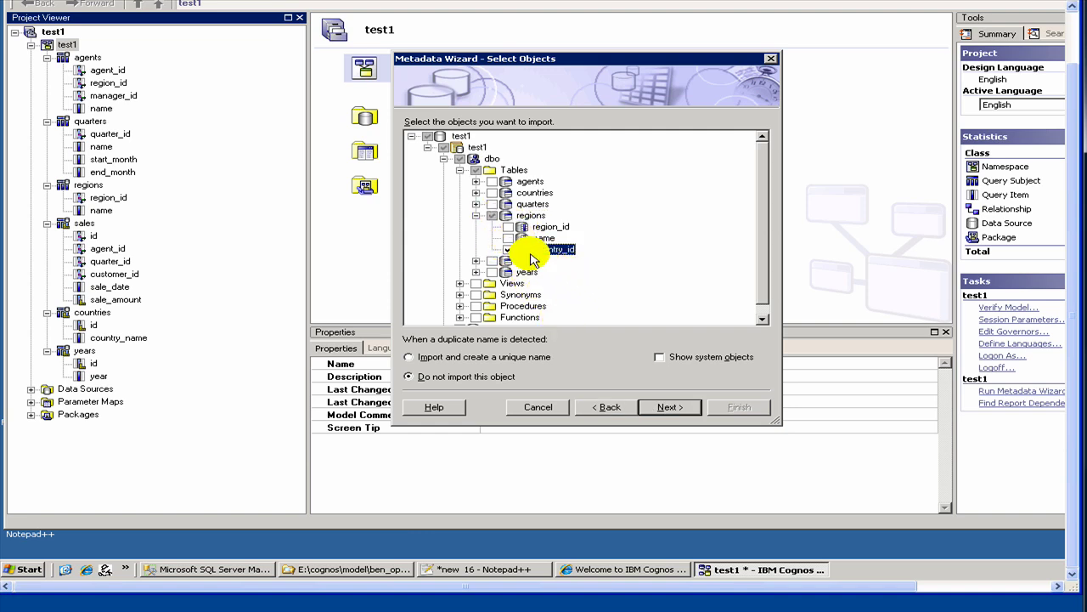
pyautogui.click(666, 408)
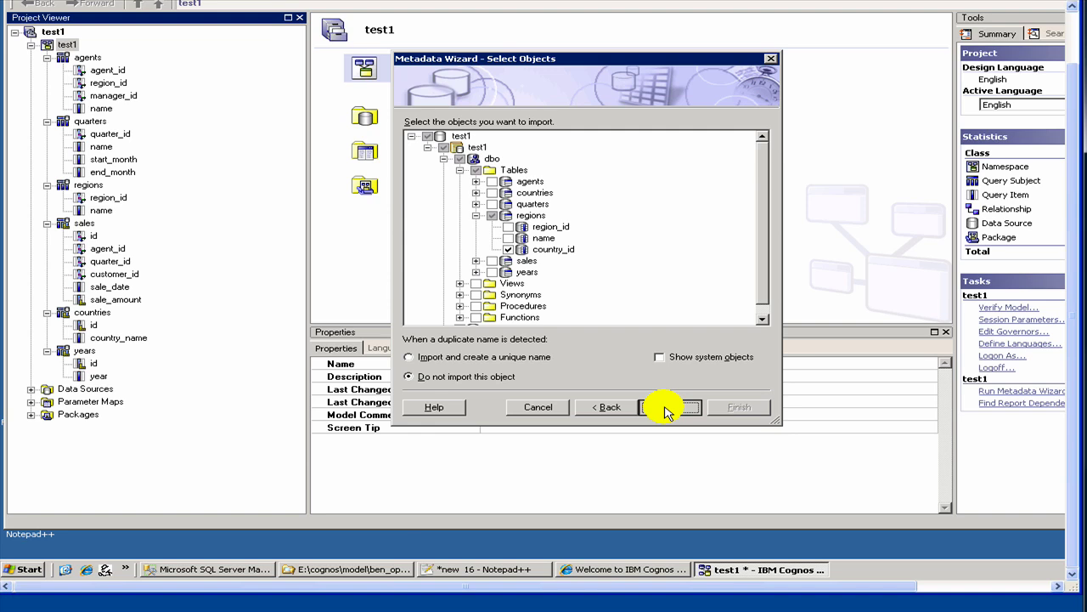
pyautogui.click(666, 409)
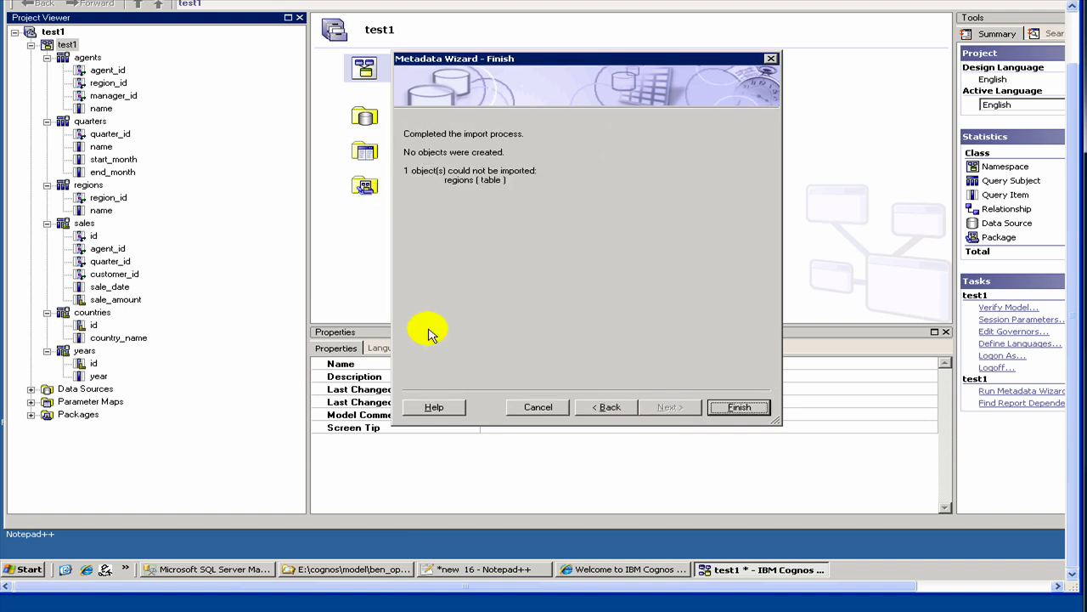
pyautogui.click(722, 408)
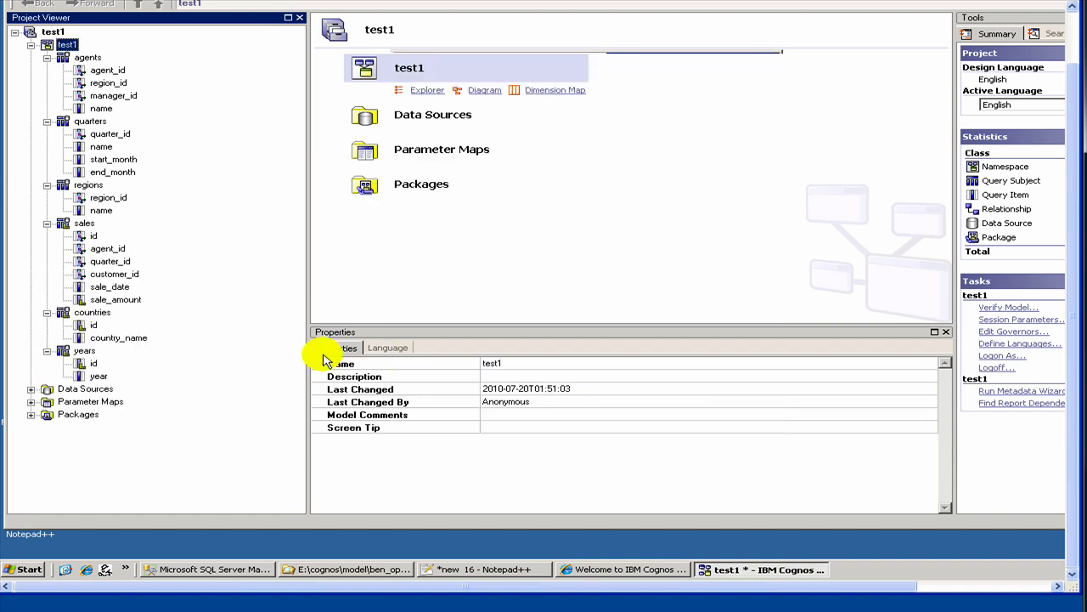
pyautogui.rightClick(87, 184)
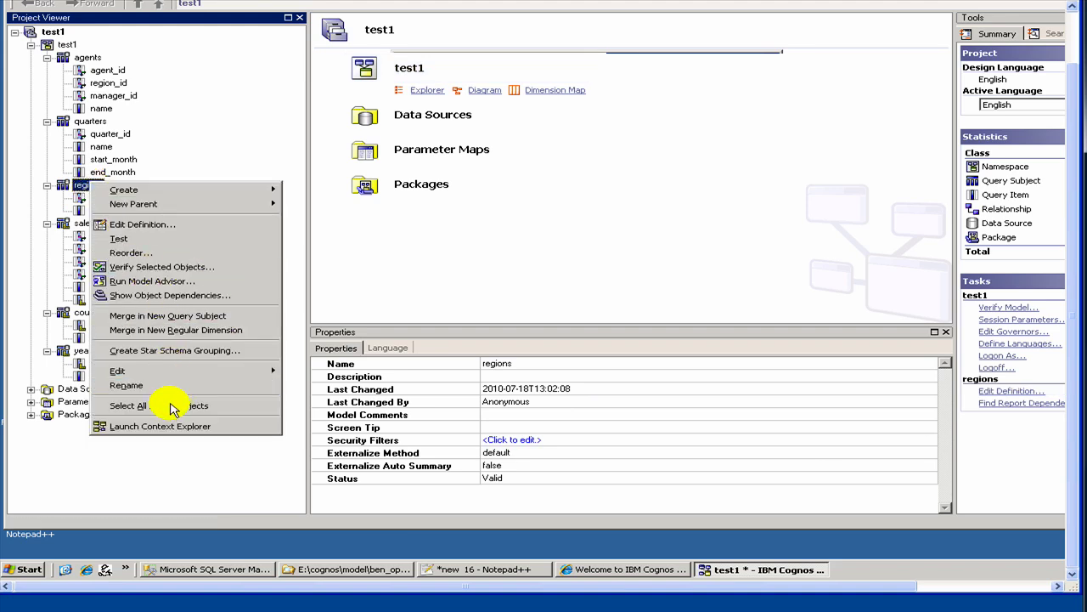
pyautogui.rightClick(61, 42)
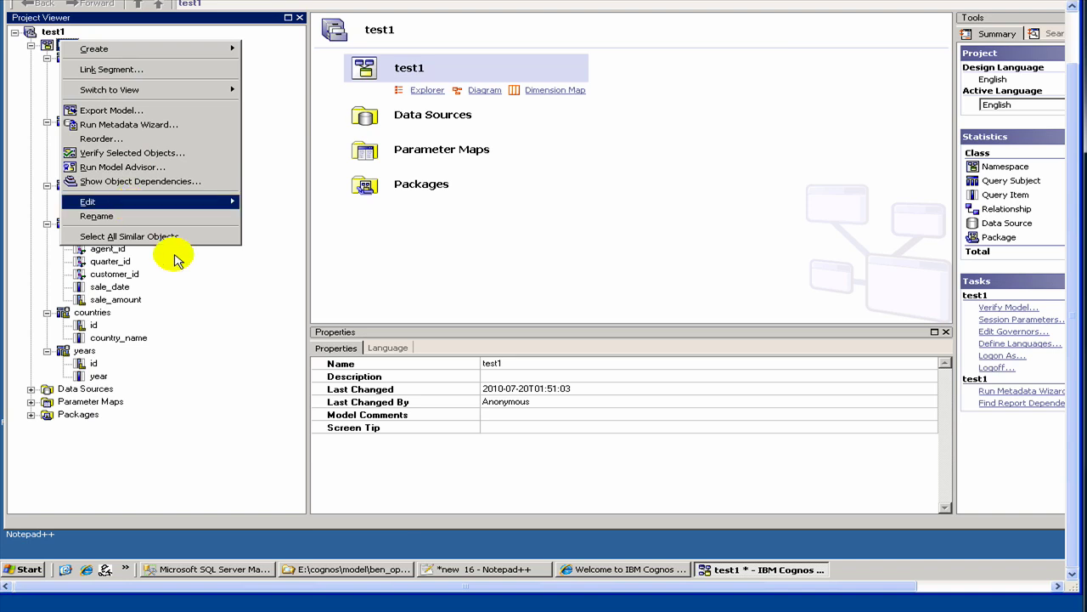
pyautogui.click(155, 483)
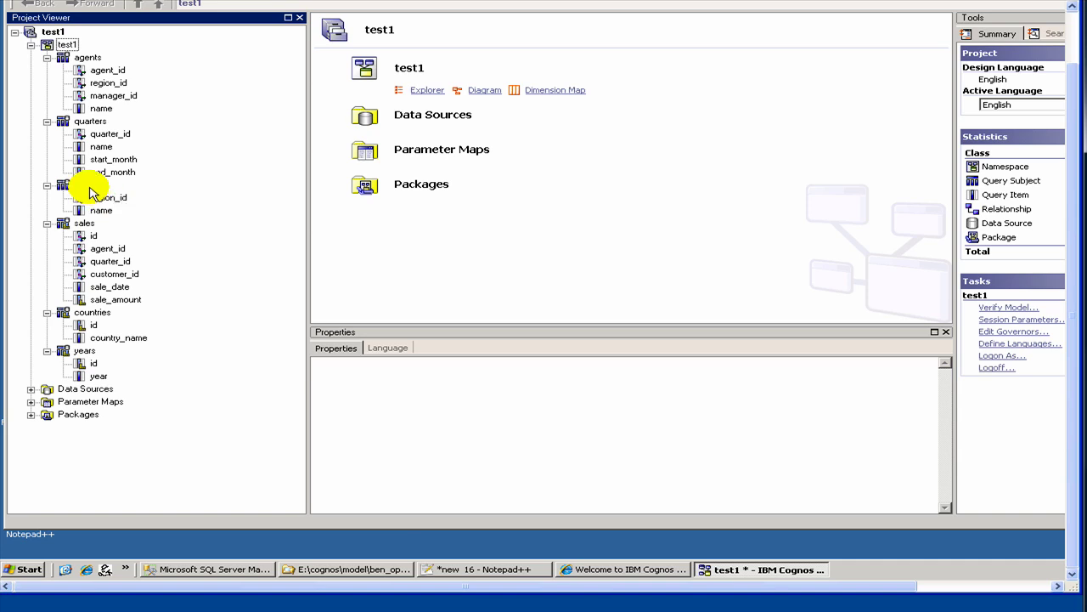
pyautogui.rightClick(66, 46)
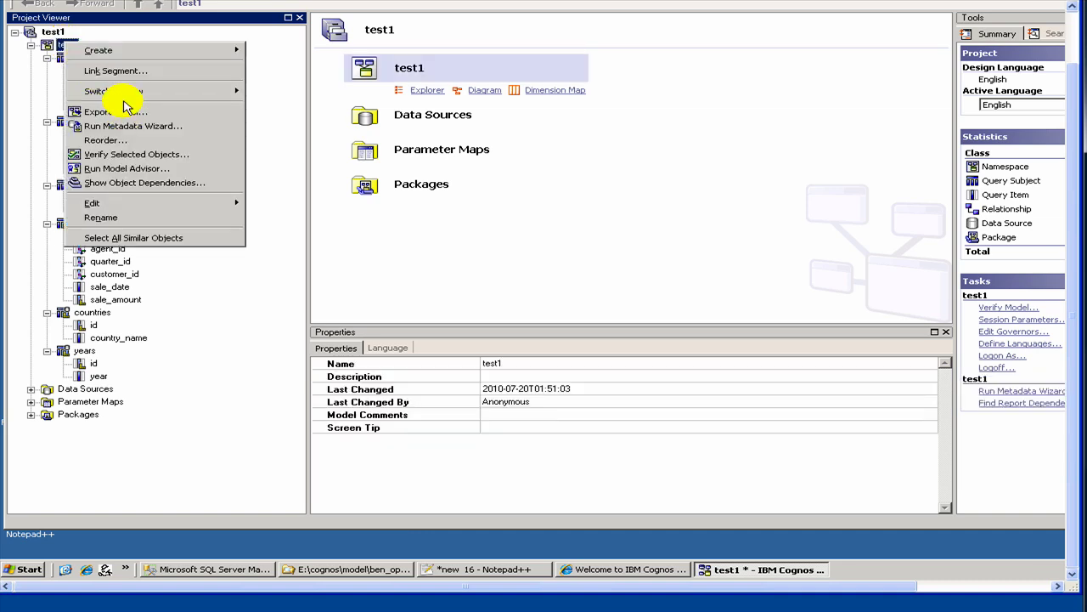
pyautogui.rightClick(48, 34)
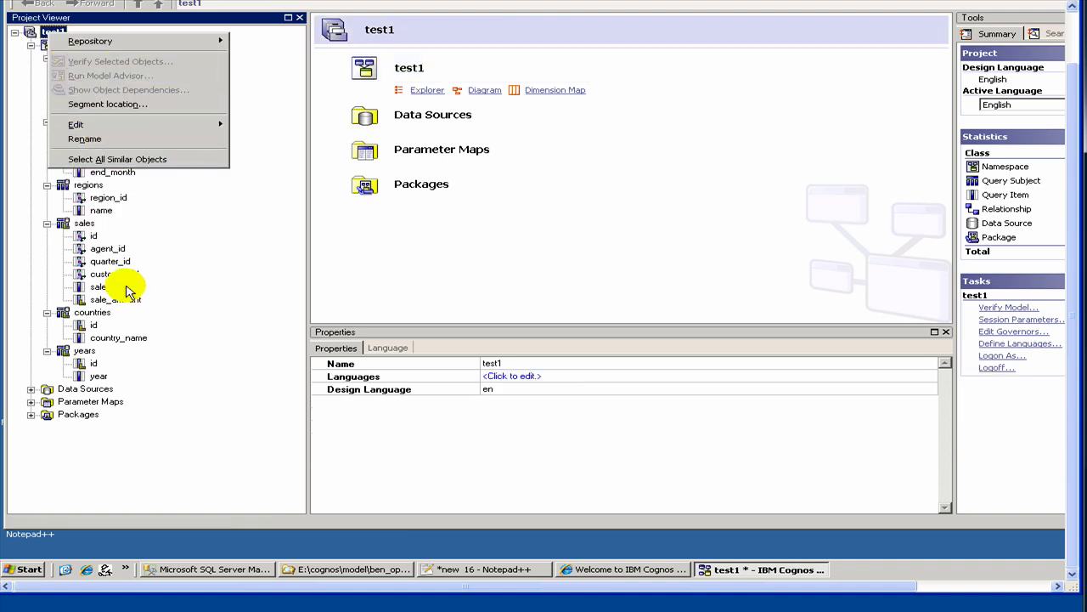
pyautogui.click(76, 188)
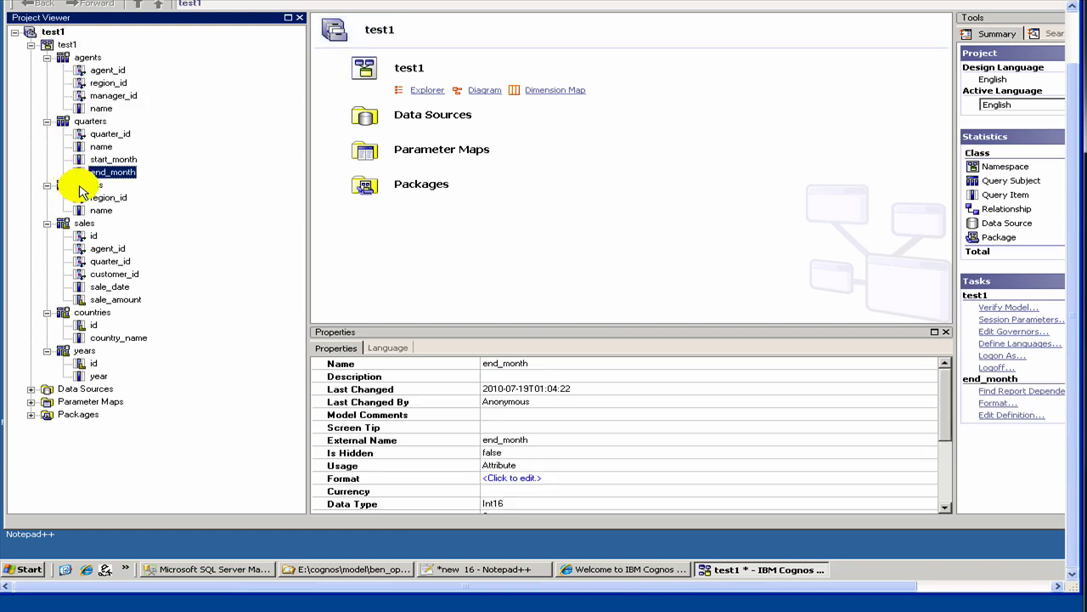
pyautogui.click(79, 185)
pyautogui.rightClick(82, 190)
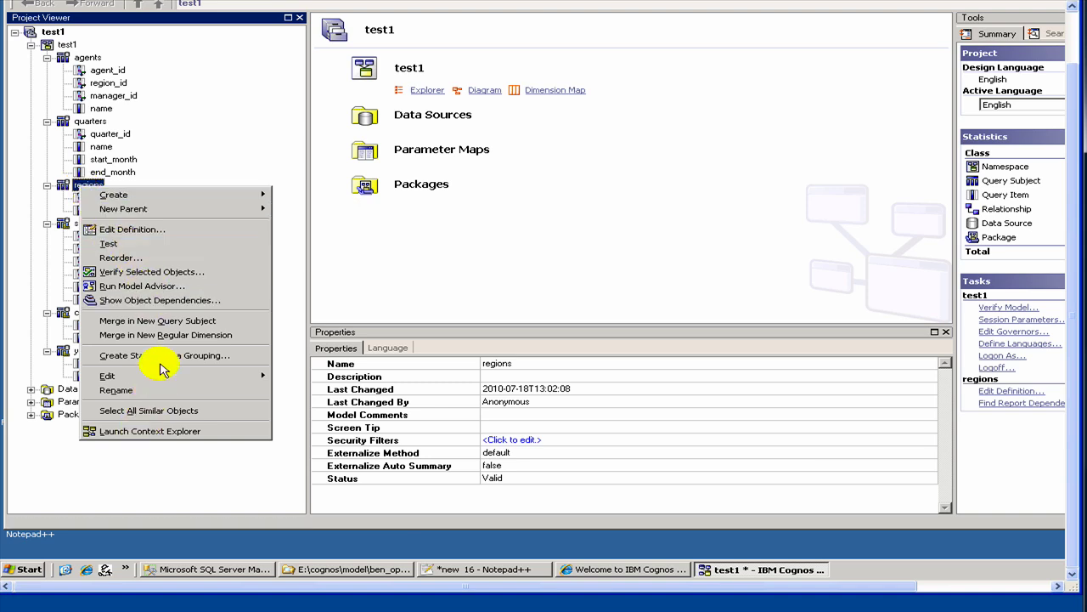
pyautogui.click(70, 190)
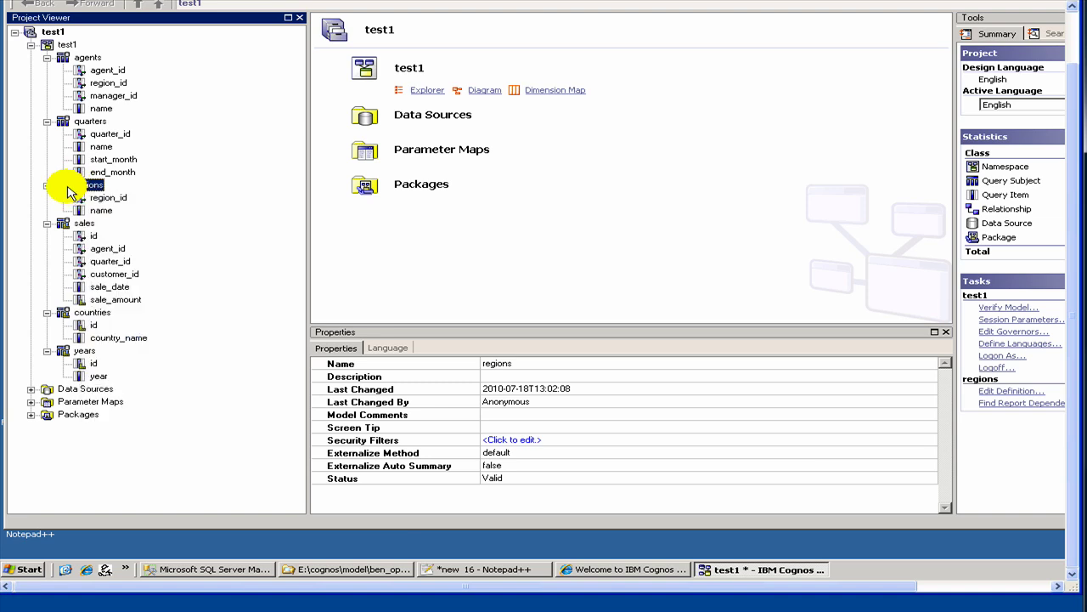
# Display the contents of the test1 namespace in the Explorer view and select the regions query subject.
pyautogui.click(73, 49)
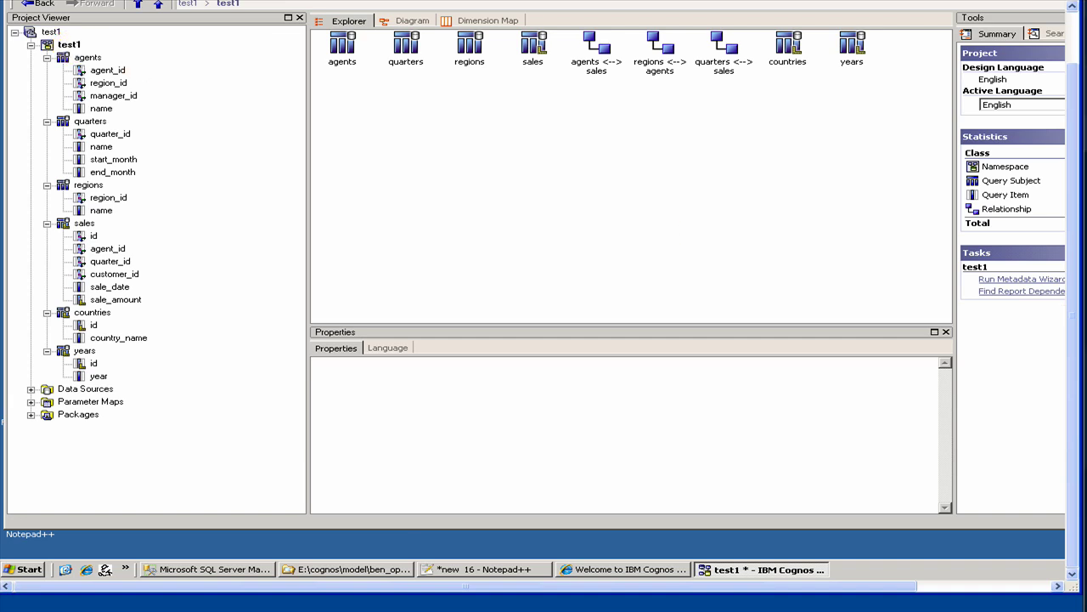
pyautogui.click(469, 47)
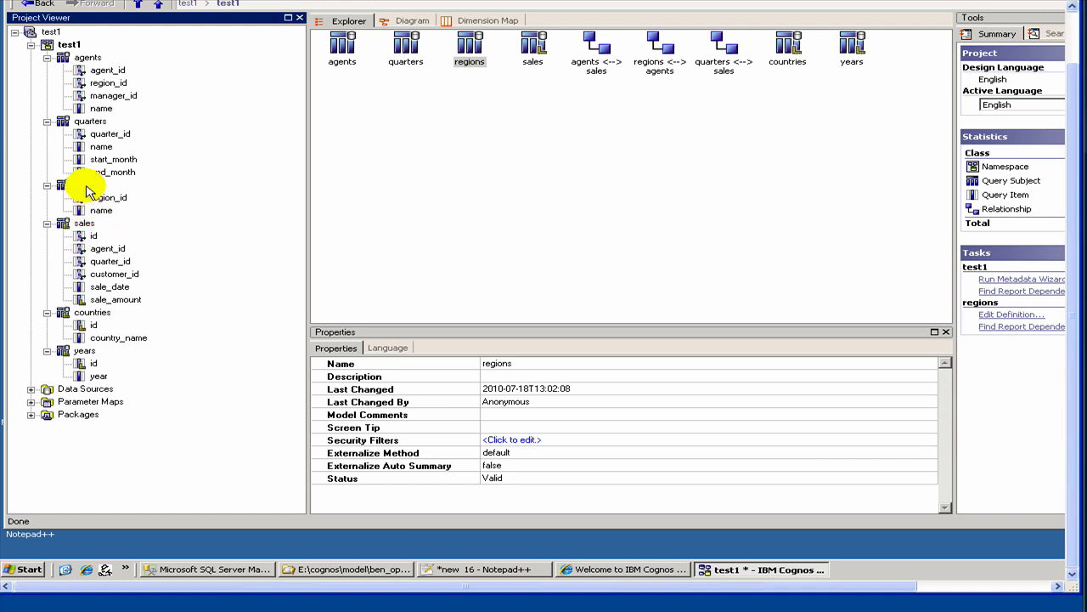
pyautogui.rightClick(86, 186)
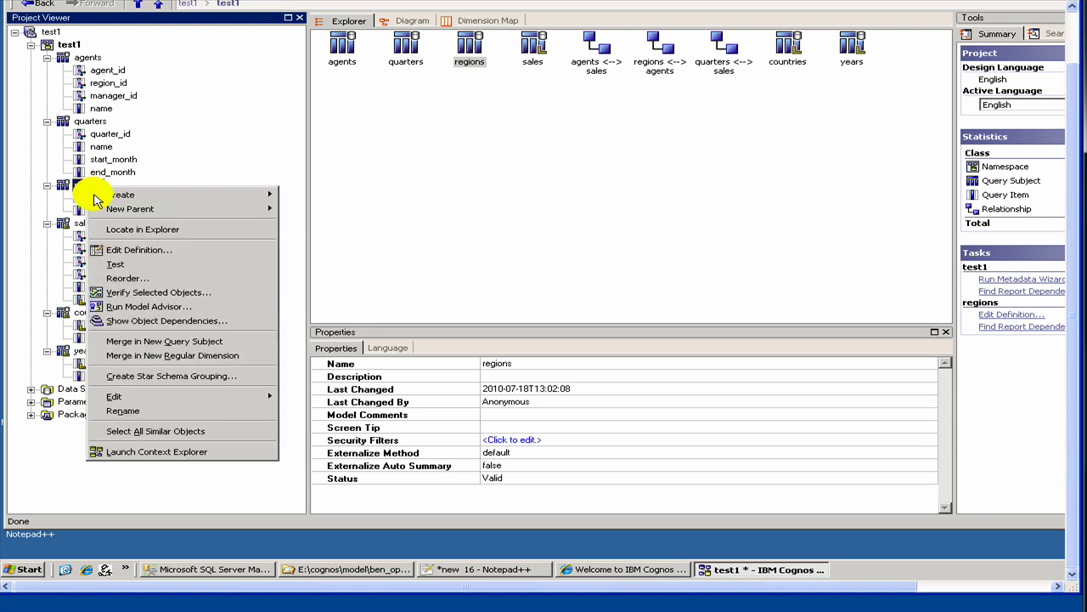
# Run the Metadata Wizard on the test1 namespace again, using Data Sources as the metadata source and test1 as the data source.
pyautogui.click(72, 45)
pyautogui.rightClick(72, 44)
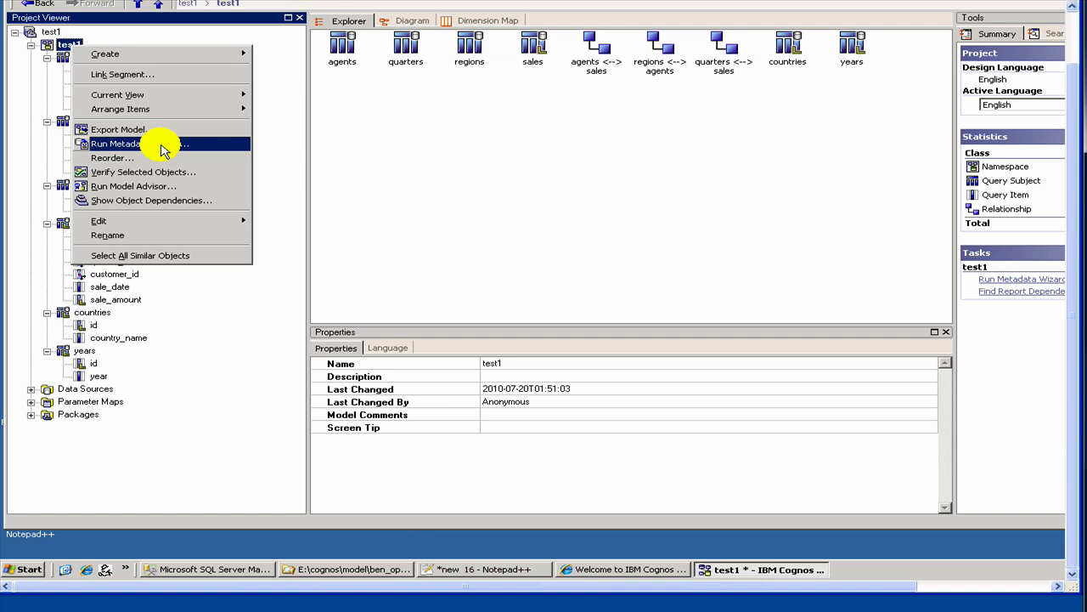
pyautogui.click(163, 145)
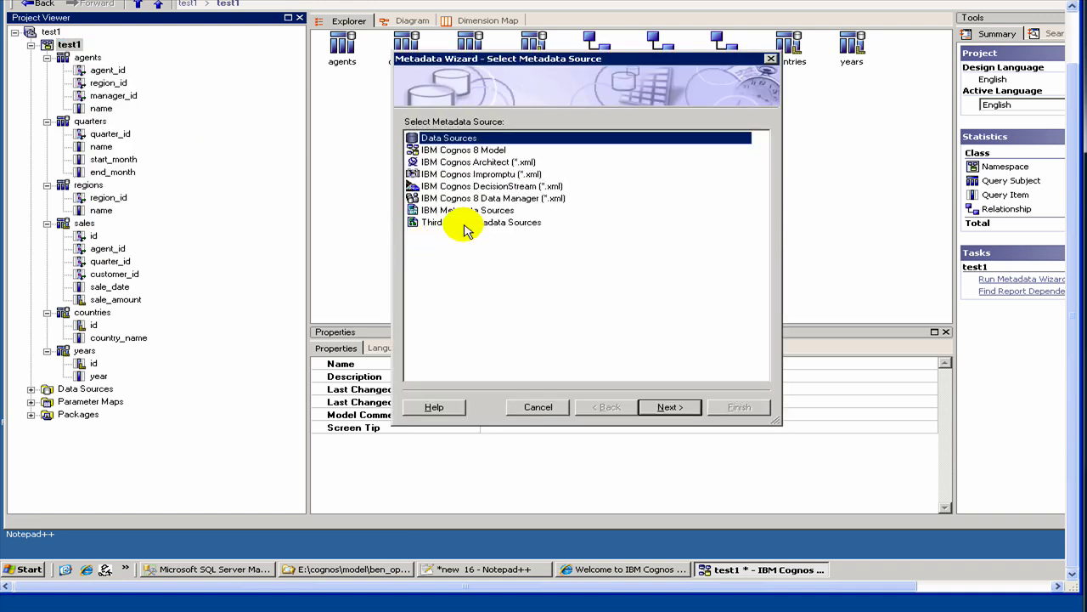
pyautogui.click(661, 407)
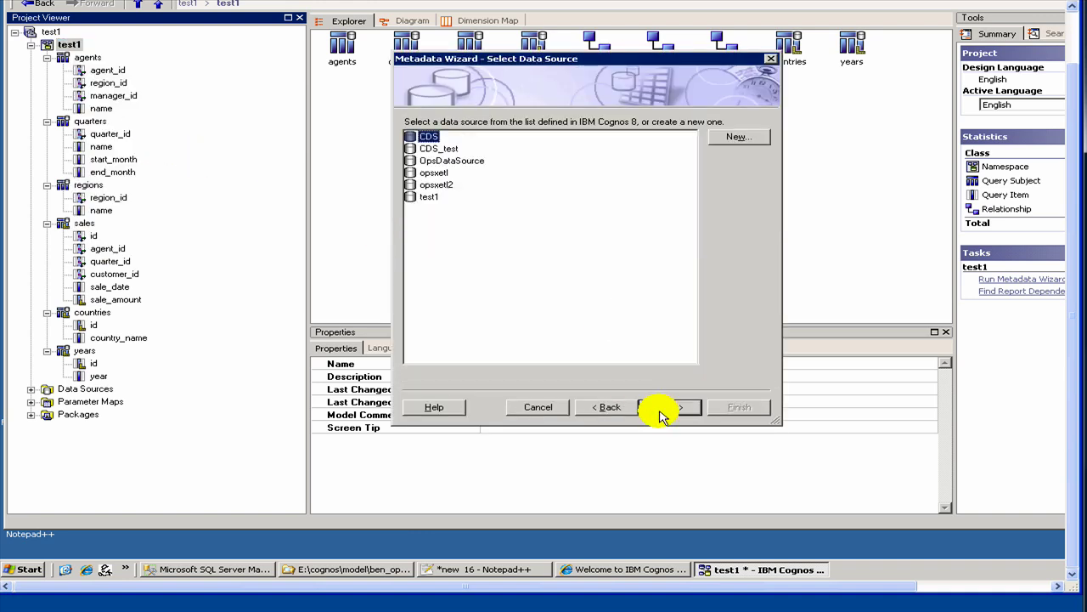
pyautogui.click(428, 196)
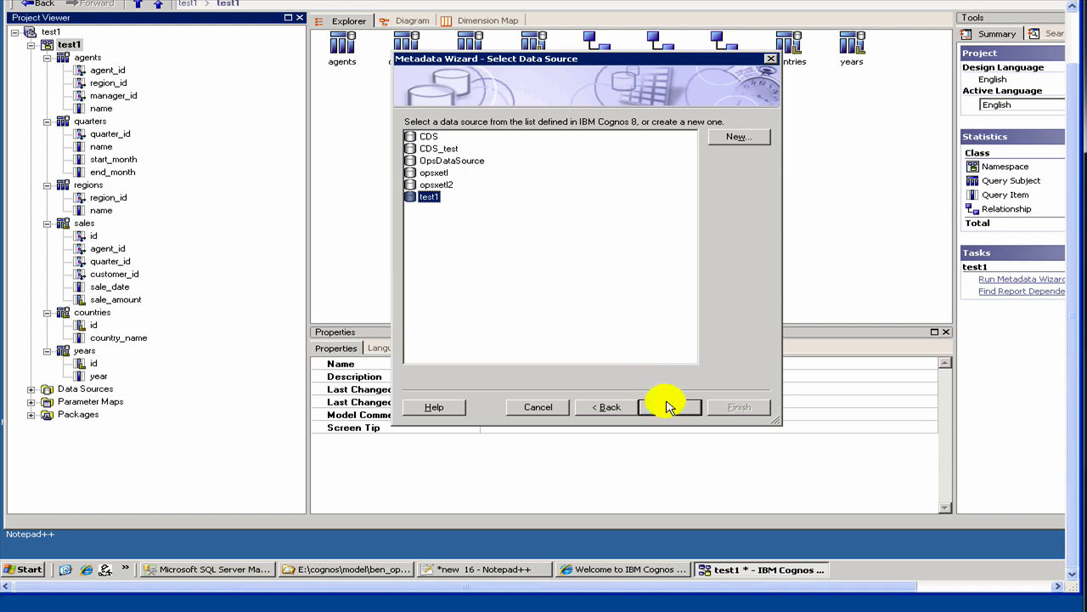
pyautogui.click(667, 407)
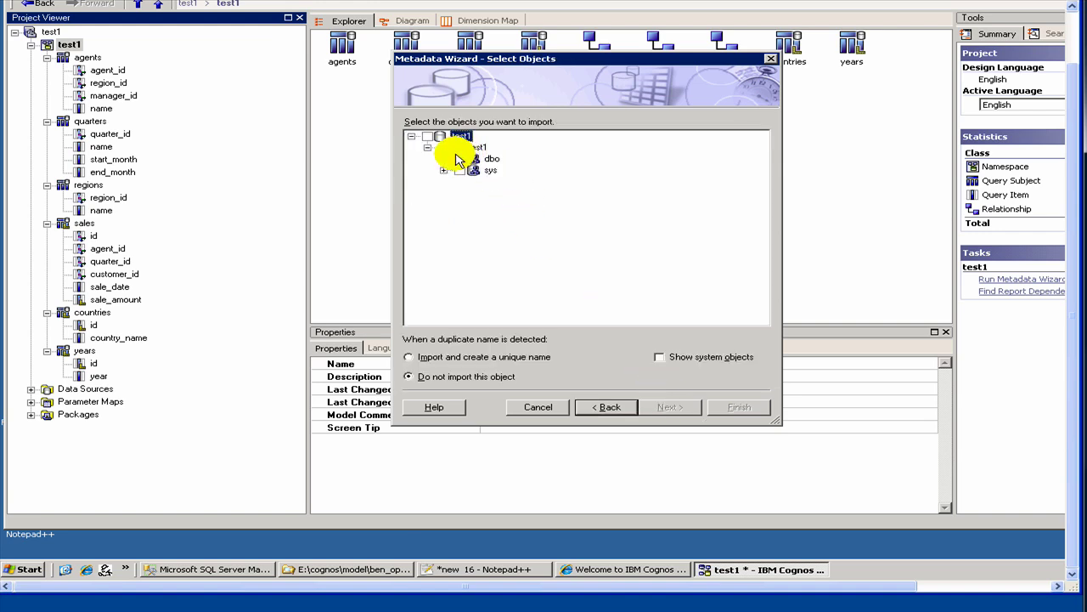
# Retry importing only the country_id column from the dbo regions table, check the import summary, and finish the wizard.
pyautogui.click(444, 160)
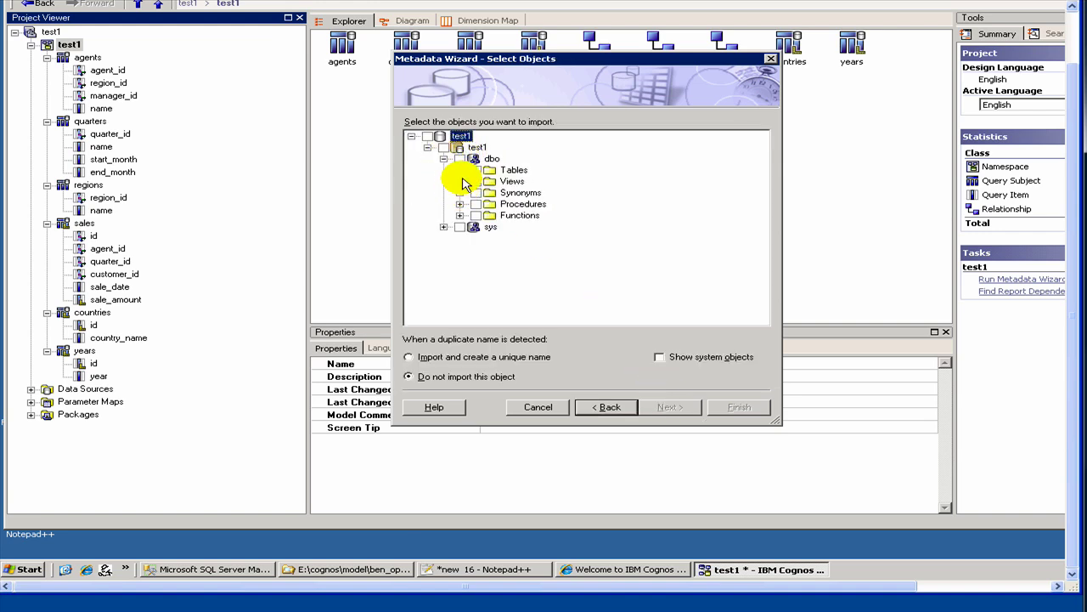
pyautogui.click(459, 170)
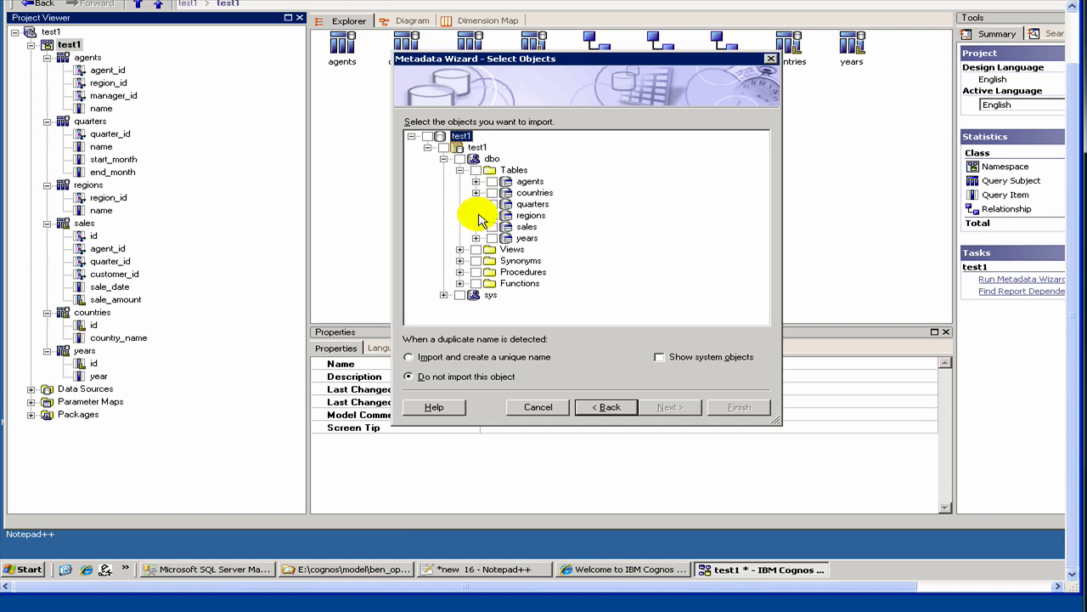
pyautogui.click(476, 215)
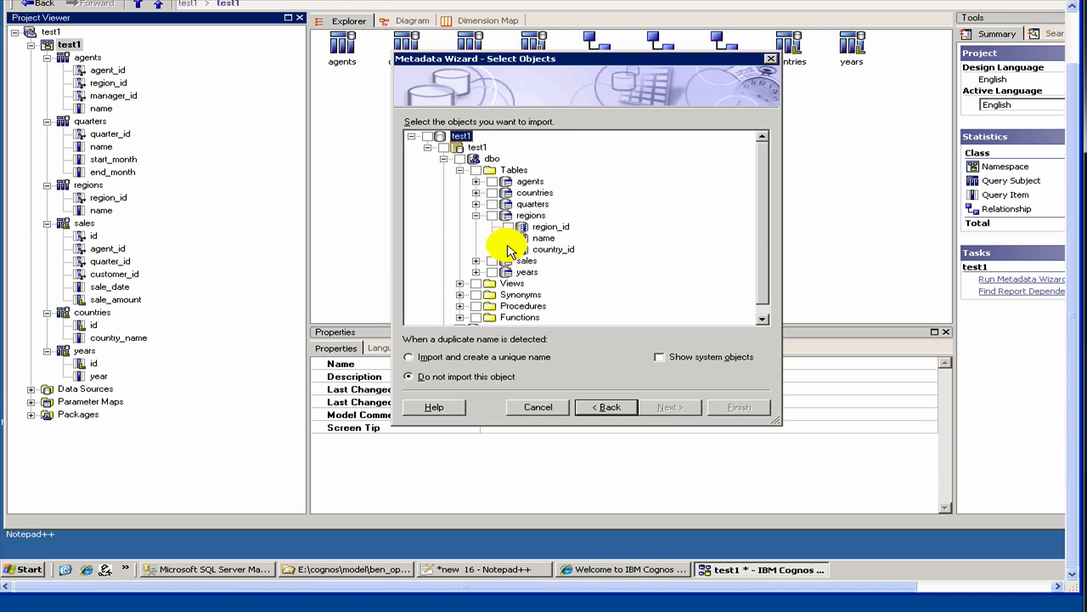
pyautogui.click(508, 250)
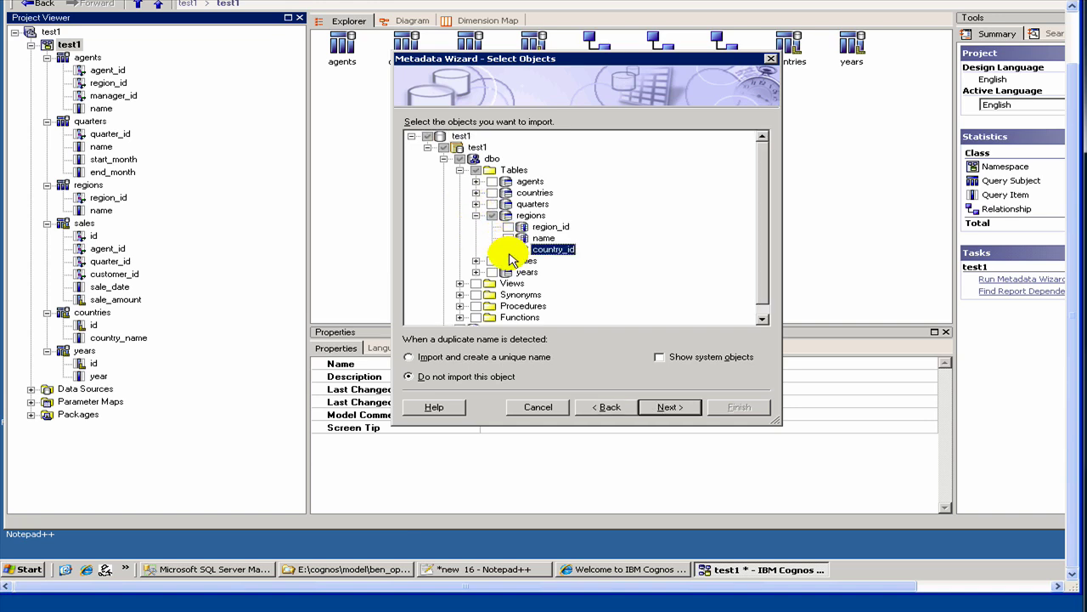
pyautogui.click(659, 411)
pyautogui.click(659, 411)
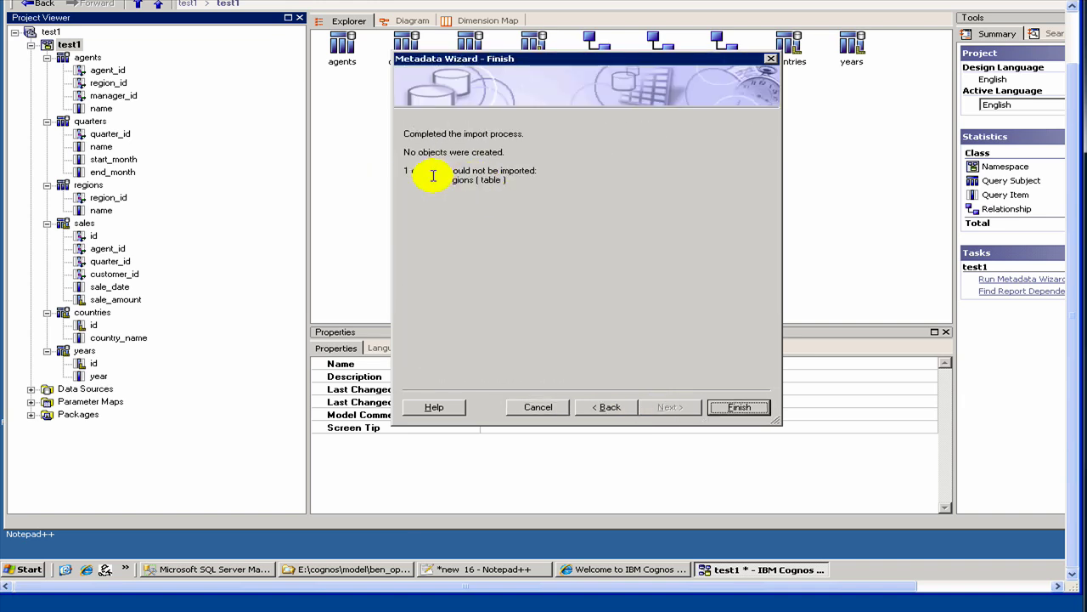
pyautogui.moveTo(434, 171); pyautogui.dragTo(547, 193)
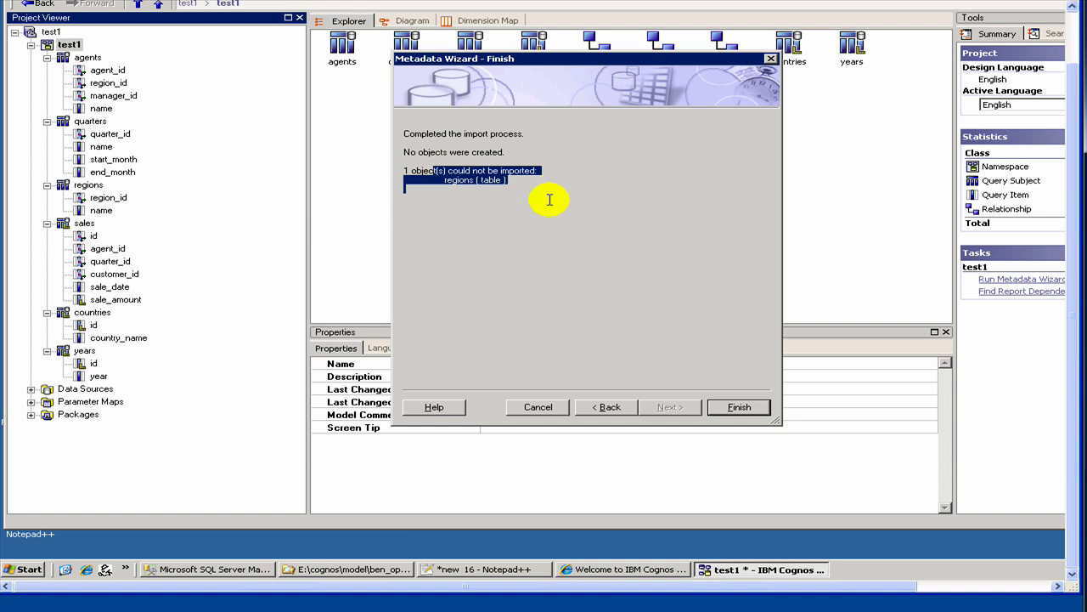
pyautogui.click(736, 411)
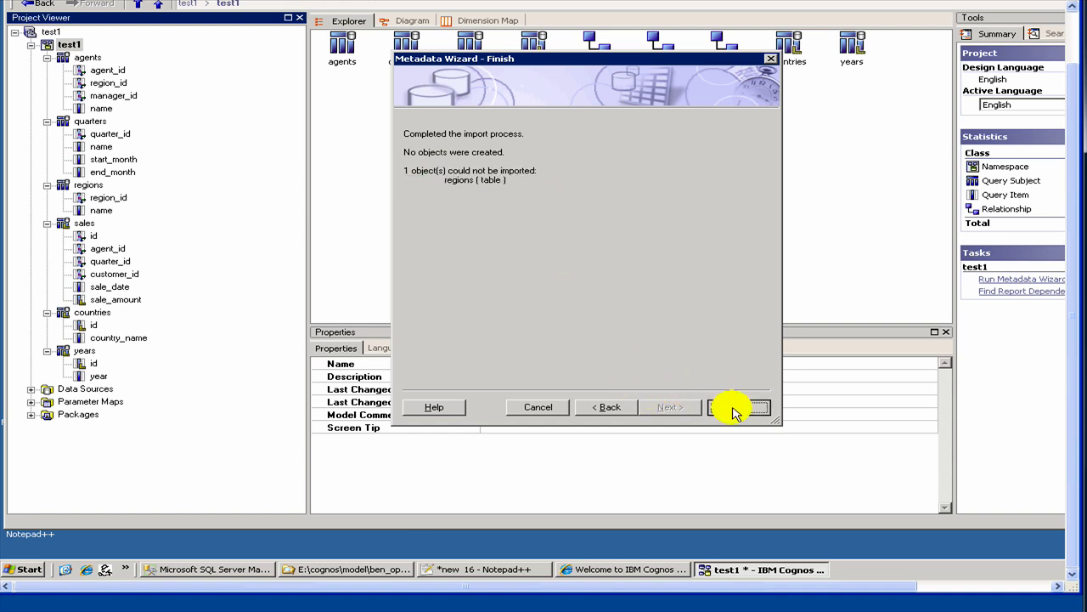
# Delete the regions query subject from the test1 namespace, accepting the removal of its relationship with agents.
pyautogui.rightClick(89, 187)
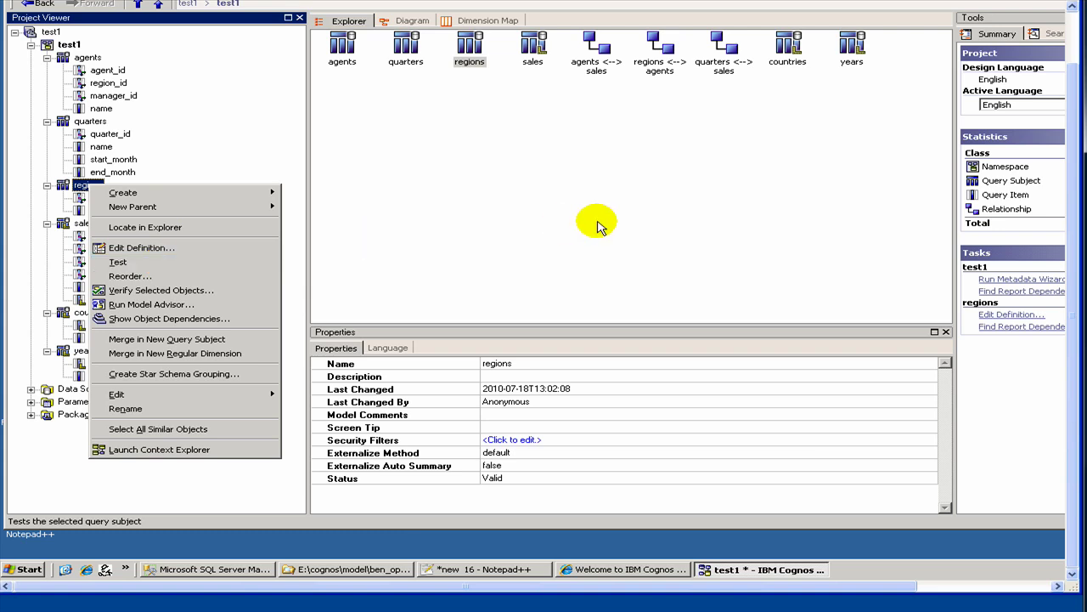
pyautogui.click(67, 192)
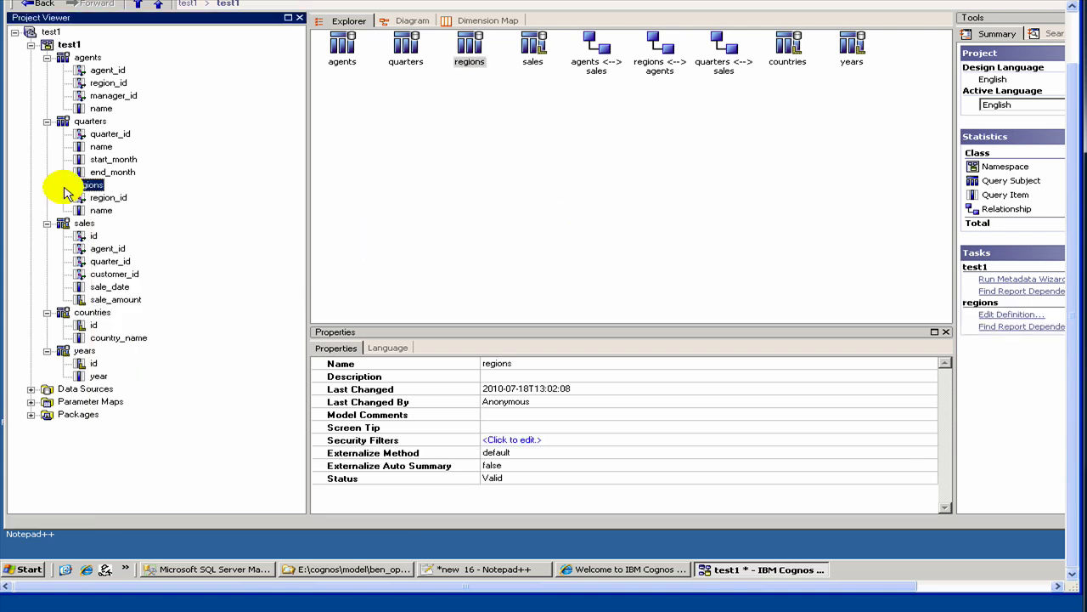
pyautogui.rightClick(66, 188)
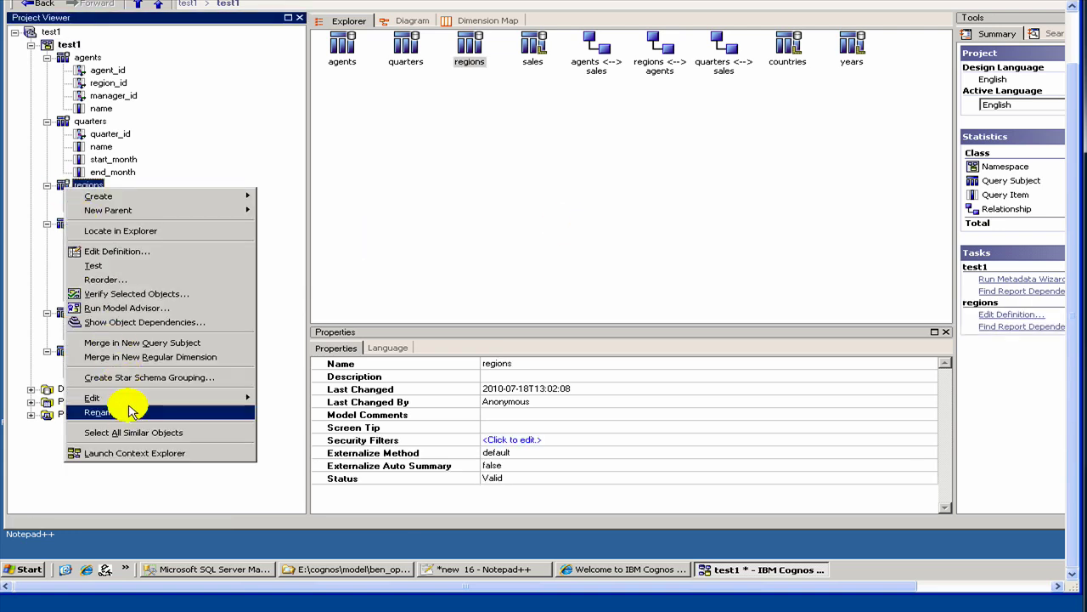
pyautogui.moveTo(226, 401)
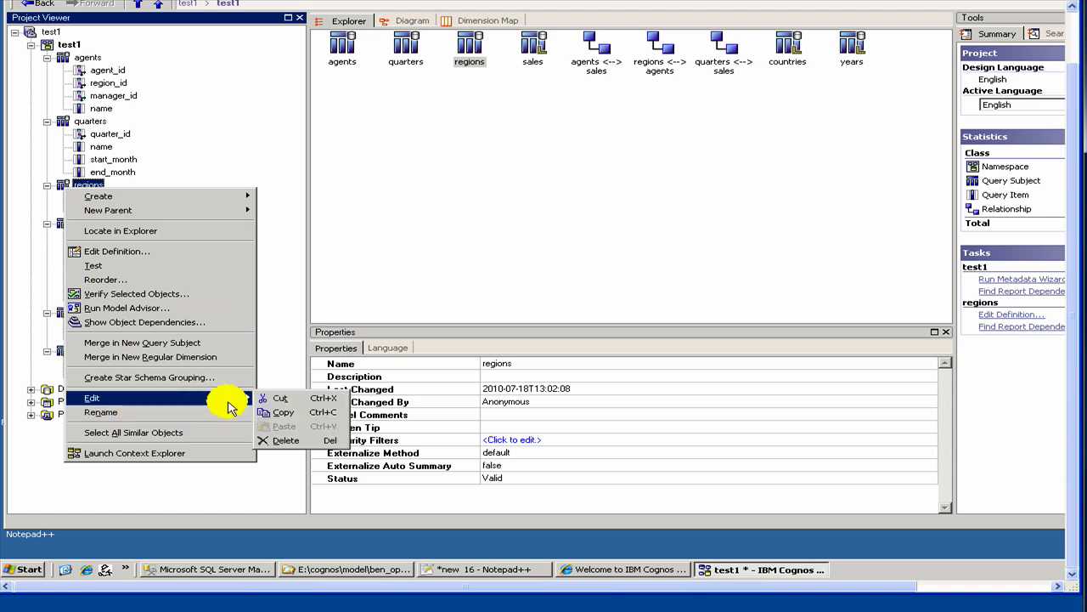
pyautogui.click(296, 442)
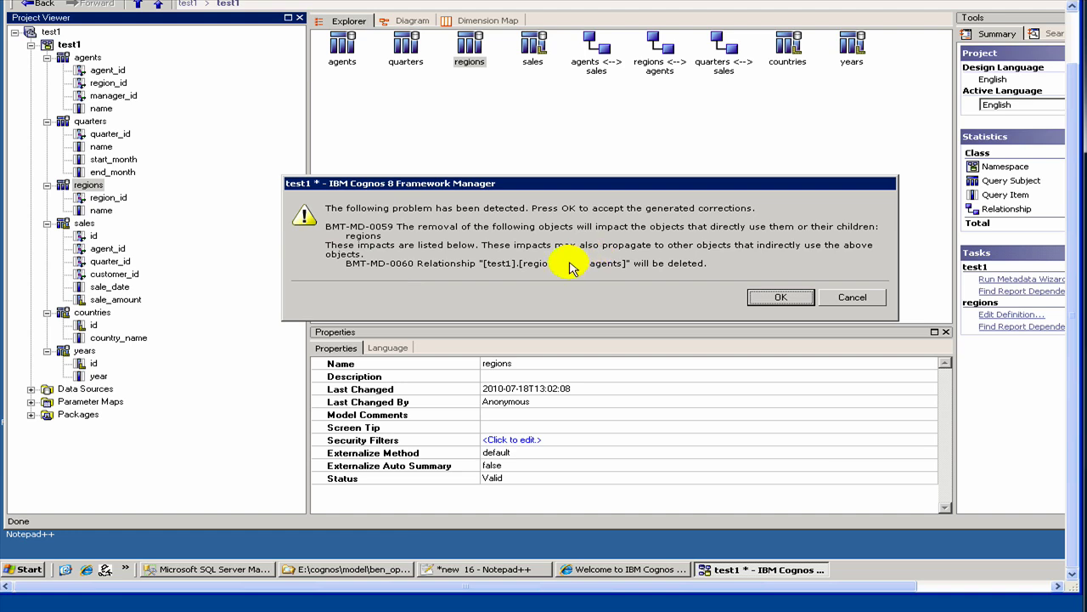
pyautogui.moveTo(486, 263); pyautogui.dragTo(663, 260)
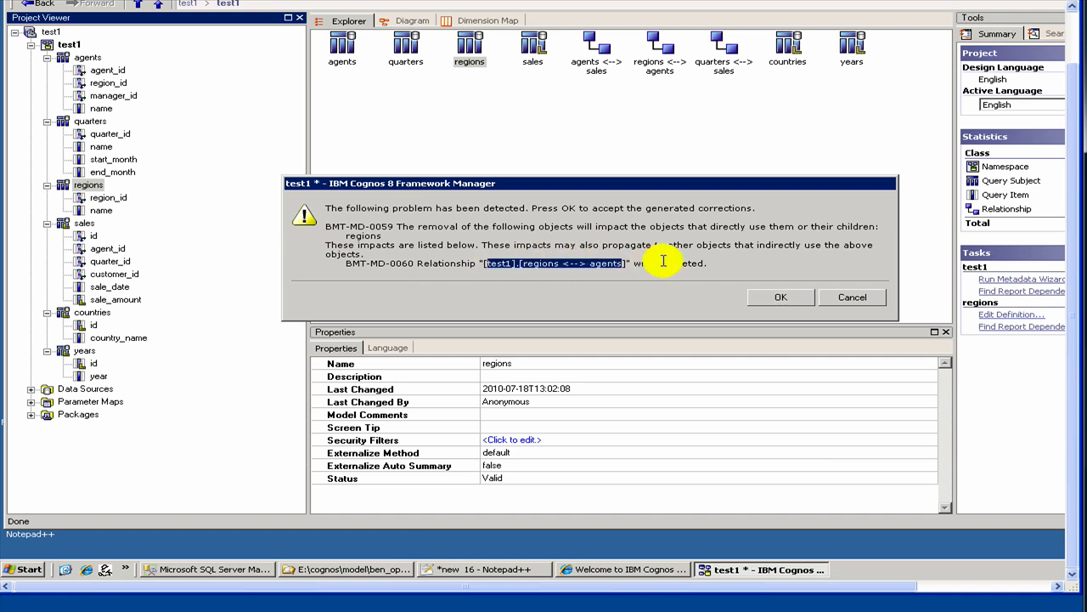
pyautogui.click(769, 298)
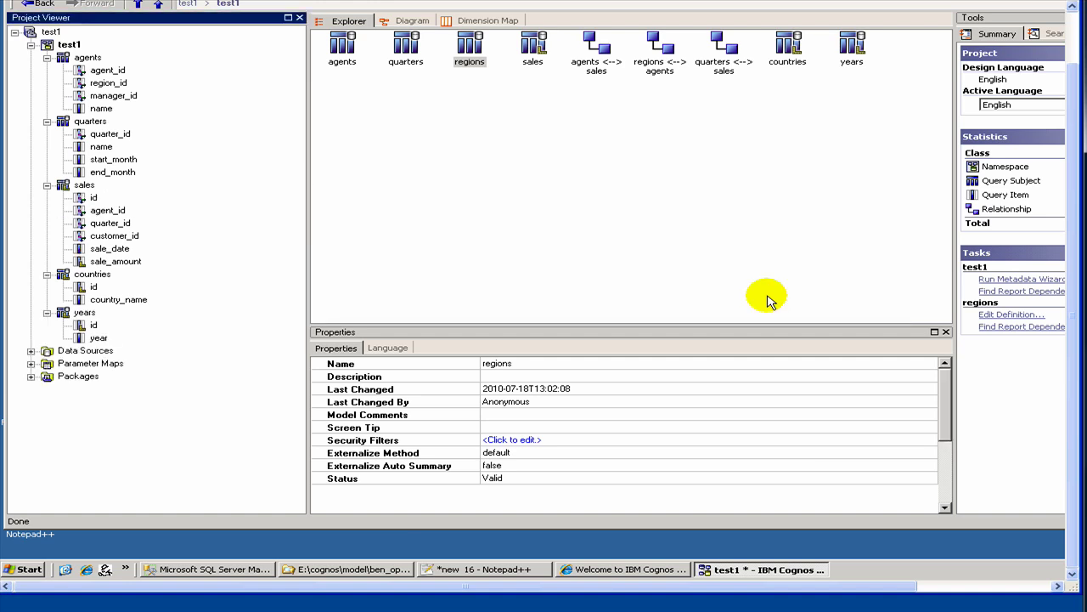
# Start a new metadata import into the test1 namespace, using Data Sources as the metadata source and test1 as the data source.
pyautogui.rightClick(62, 46)
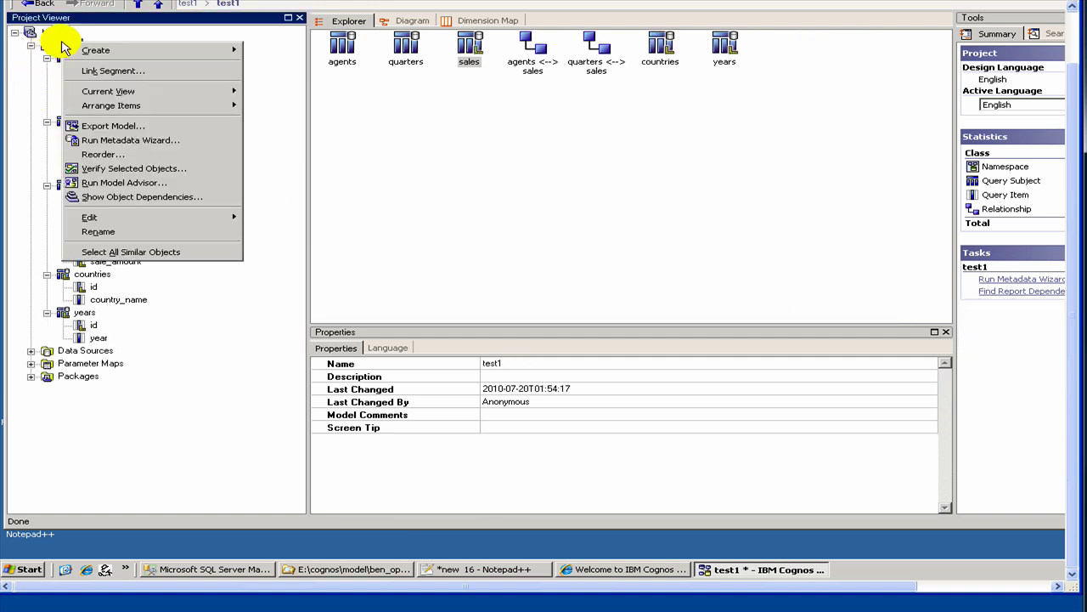
pyautogui.click(123, 141)
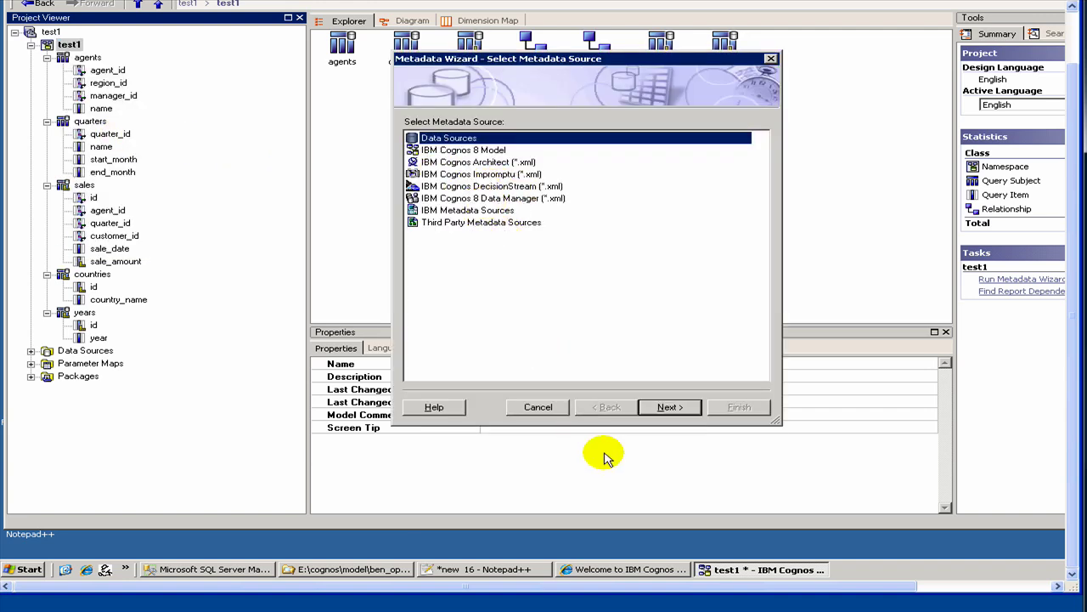
pyautogui.click(661, 408)
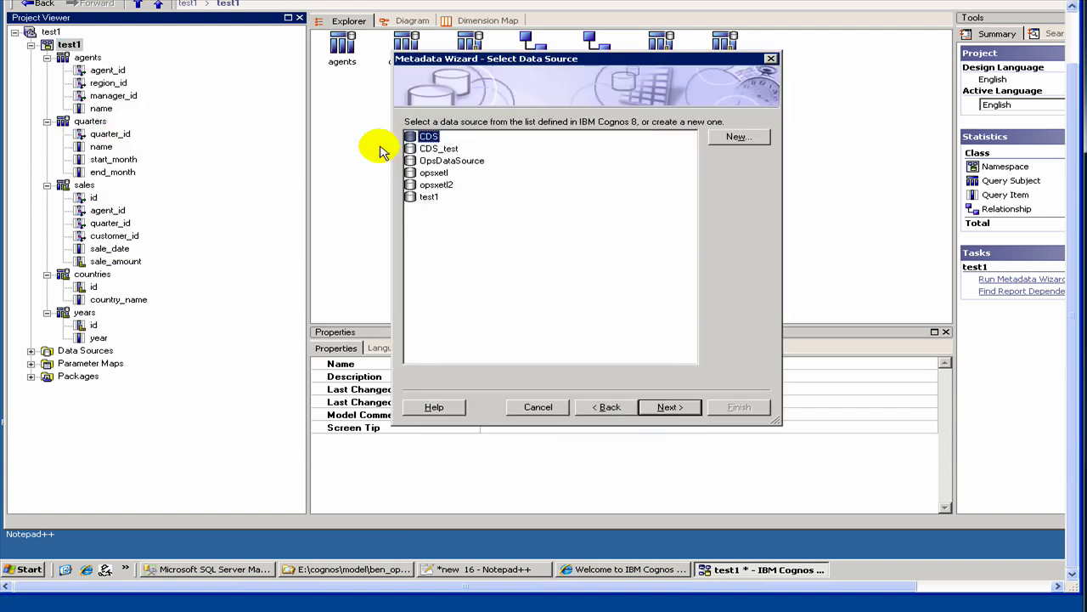
pyautogui.click(420, 198)
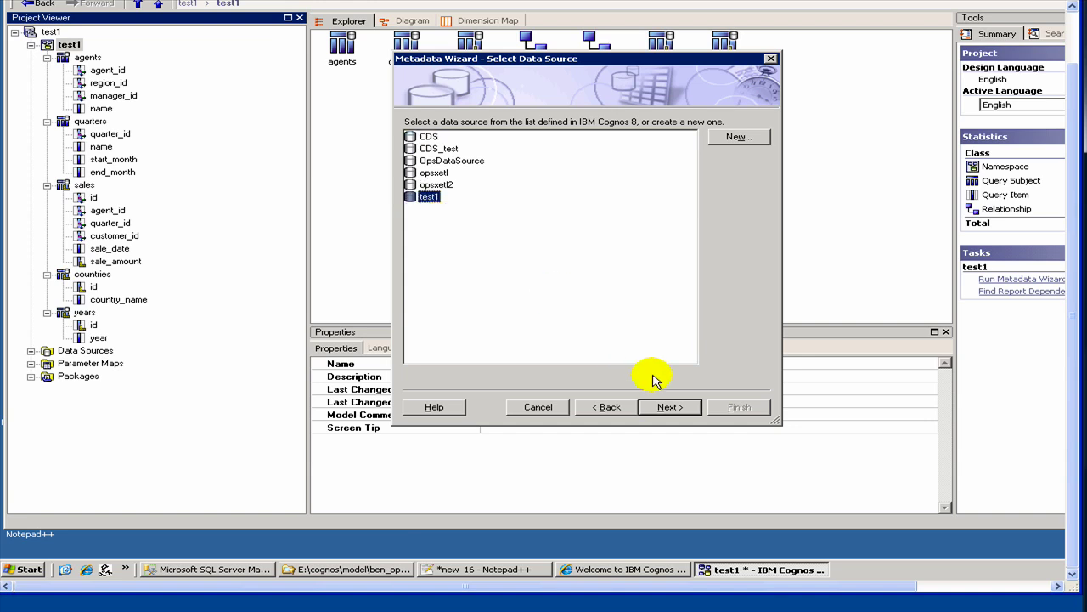
pyautogui.click(680, 413)
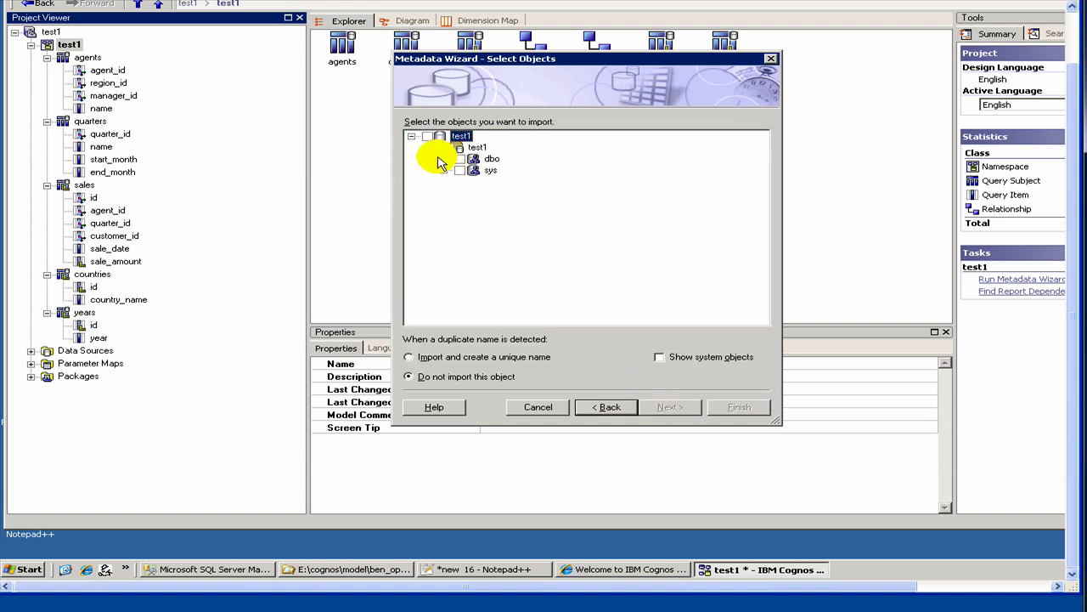
# Import the entire dbo regions table, generating relationships from primary and foreign keys between the imported query subjects, and finish the wizard.
pyautogui.click(441, 160)
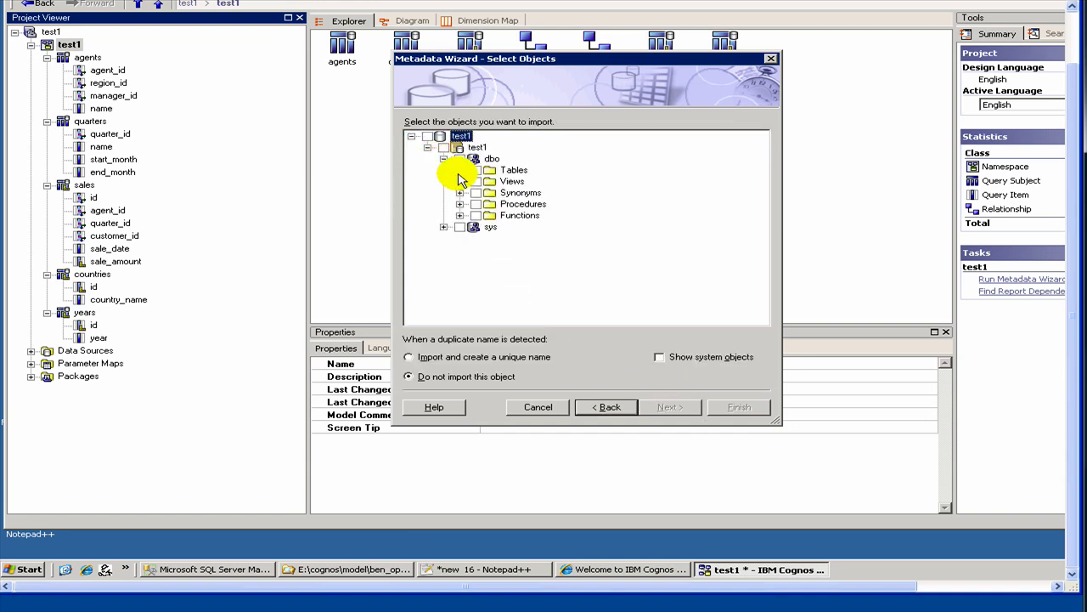
pyautogui.click(459, 170)
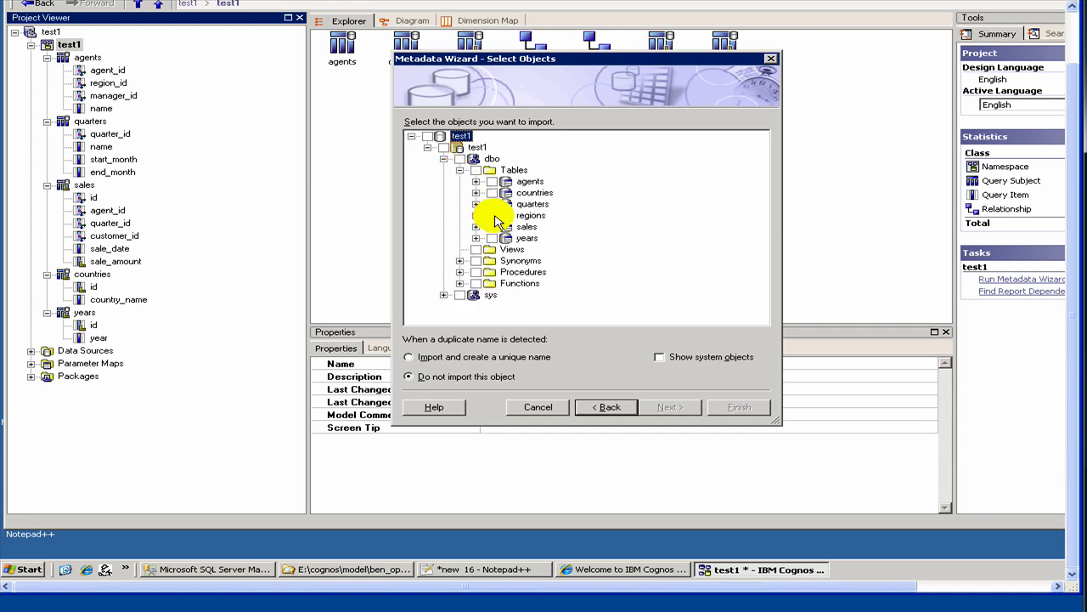
pyautogui.click(492, 216)
pyautogui.click(658, 407)
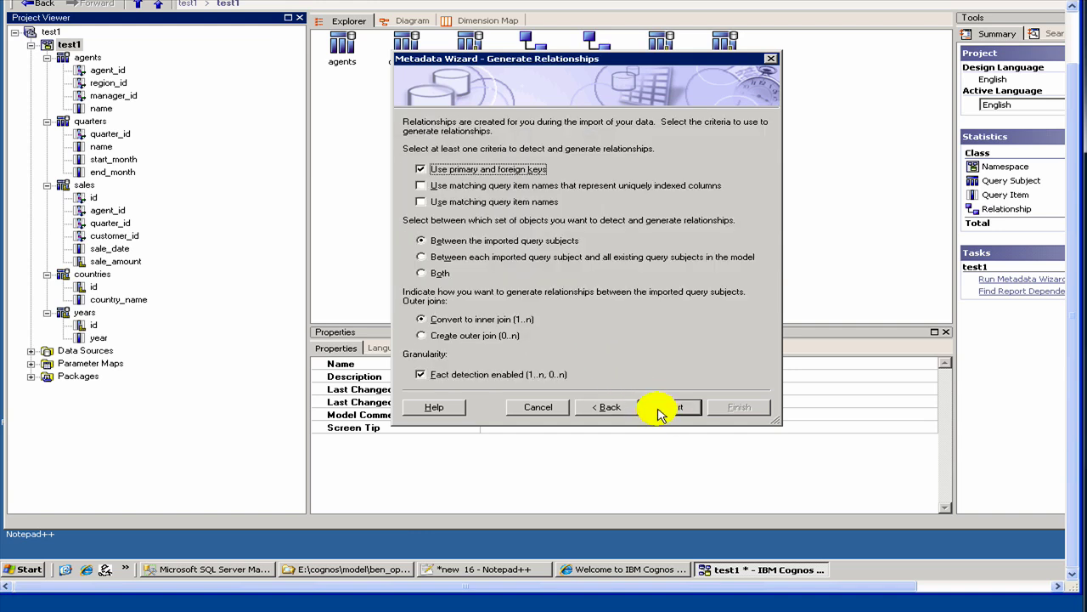
pyautogui.click(658, 409)
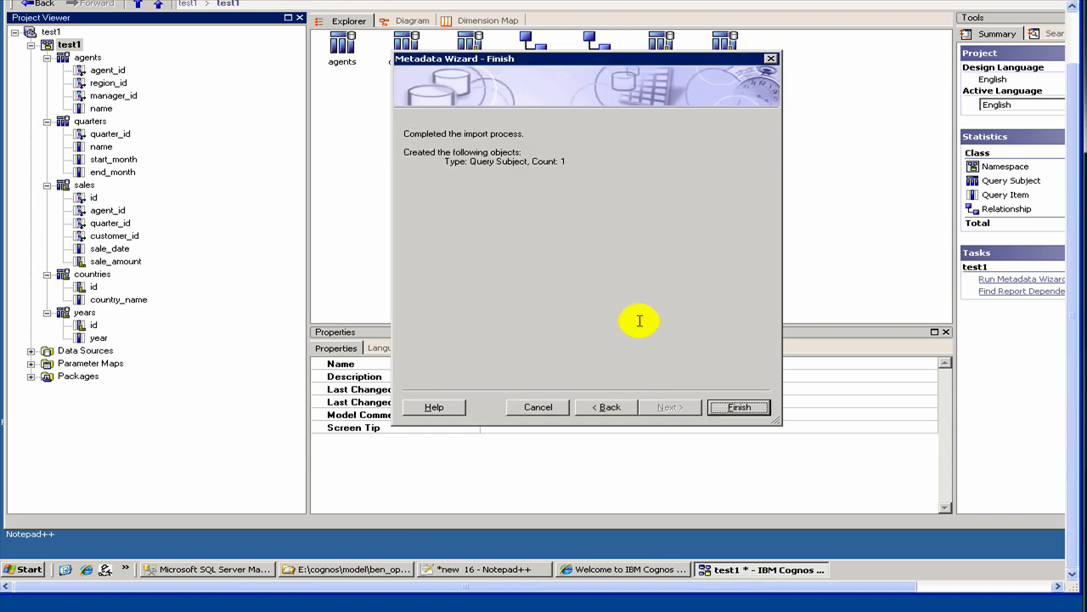
pyautogui.click(741, 411)
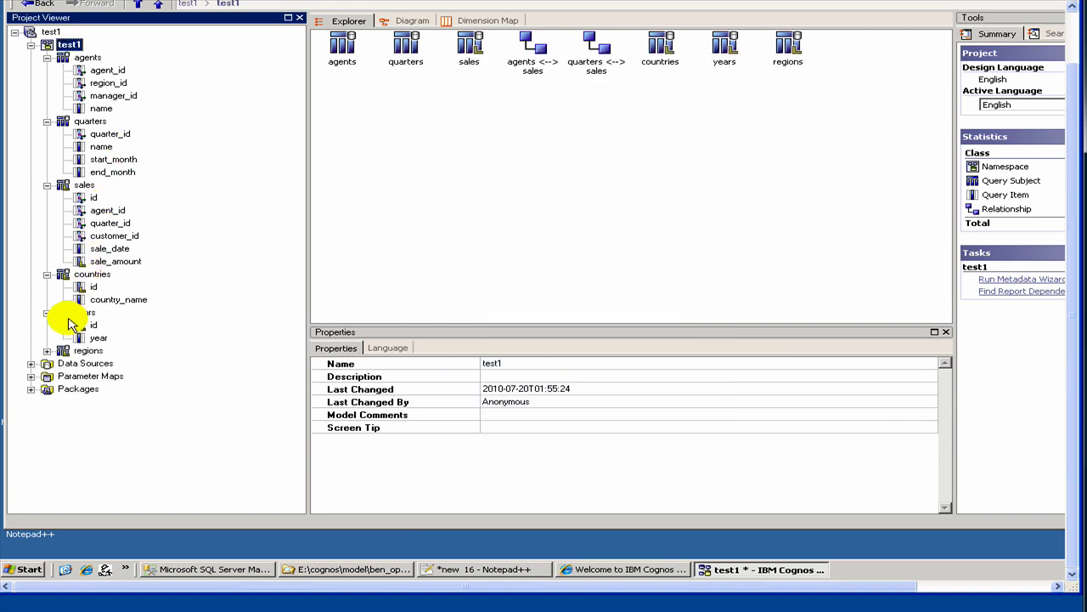
# Expand the reimported regions query subject and move its name item below country_id.
pyautogui.click(46, 350)
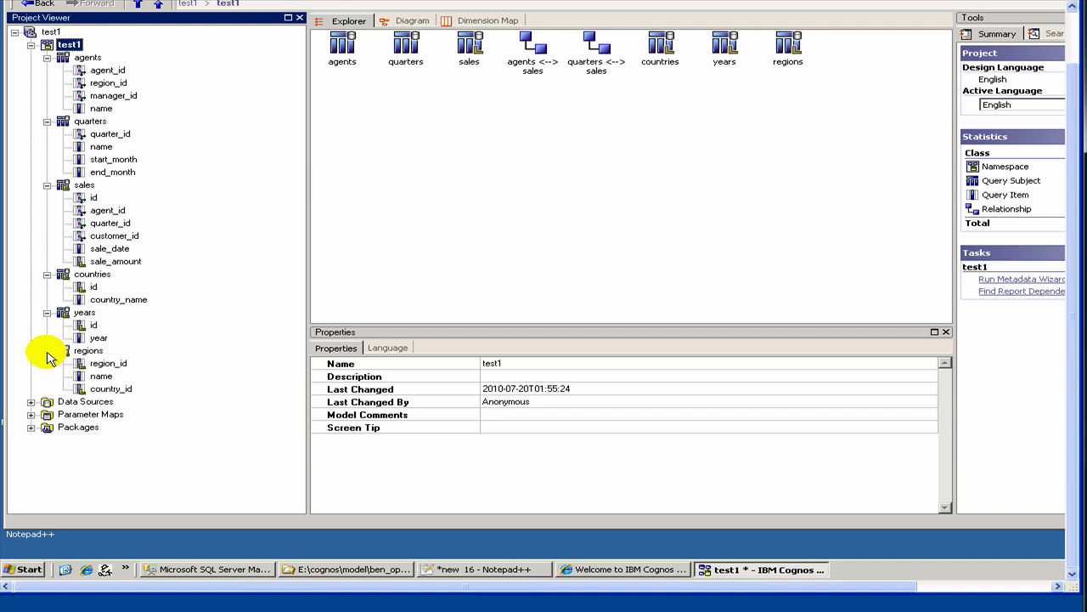
pyautogui.click(100, 377)
pyautogui.moveTo(103, 395); pyautogui.dragTo(104, 396)
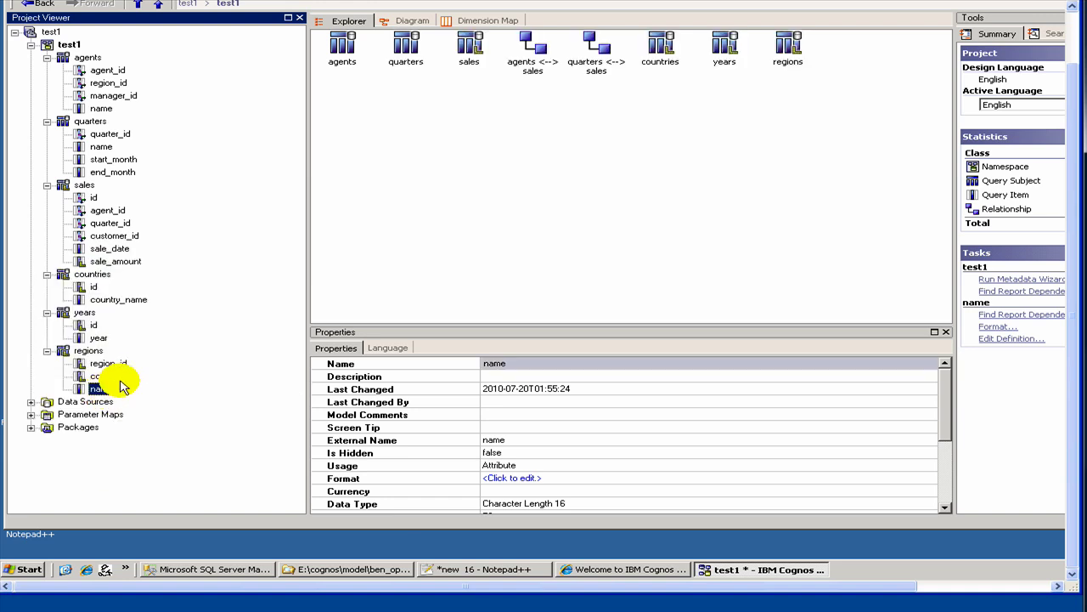
# Set the Usage property of country_id and region_id in regions to Identifier.
pyautogui.click(117, 375)
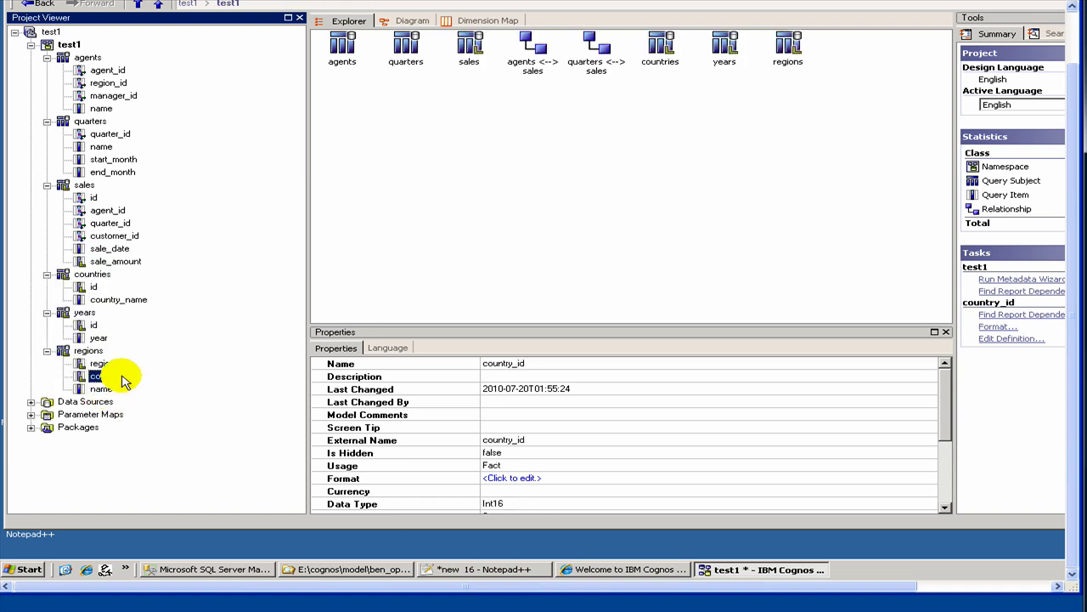
pyautogui.click(489, 467)
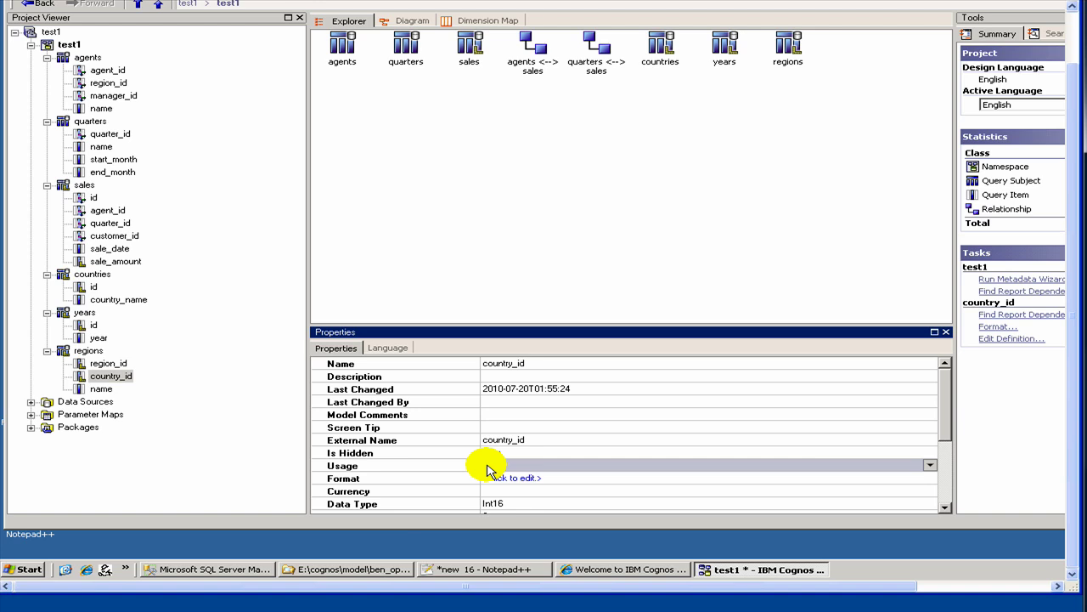
pyautogui.click(108, 363)
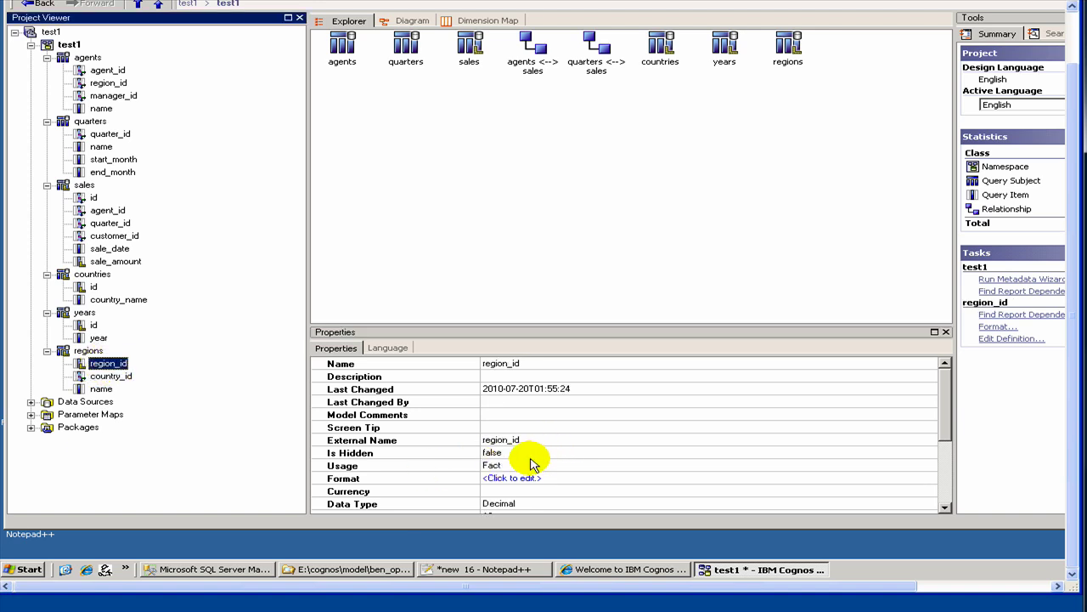
pyautogui.click(520, 466)
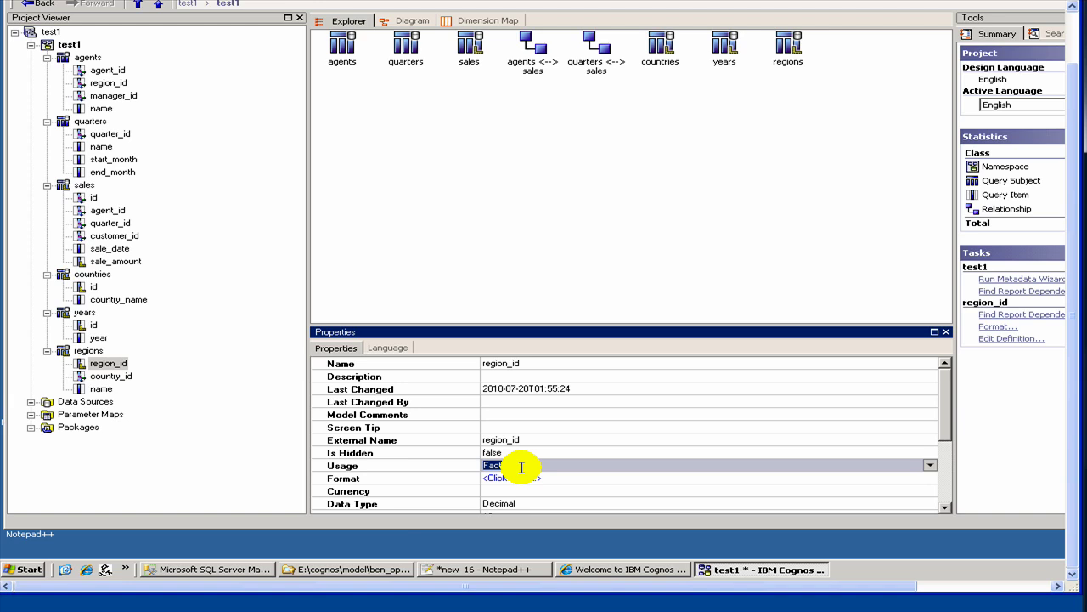
pyautogui.press('i')
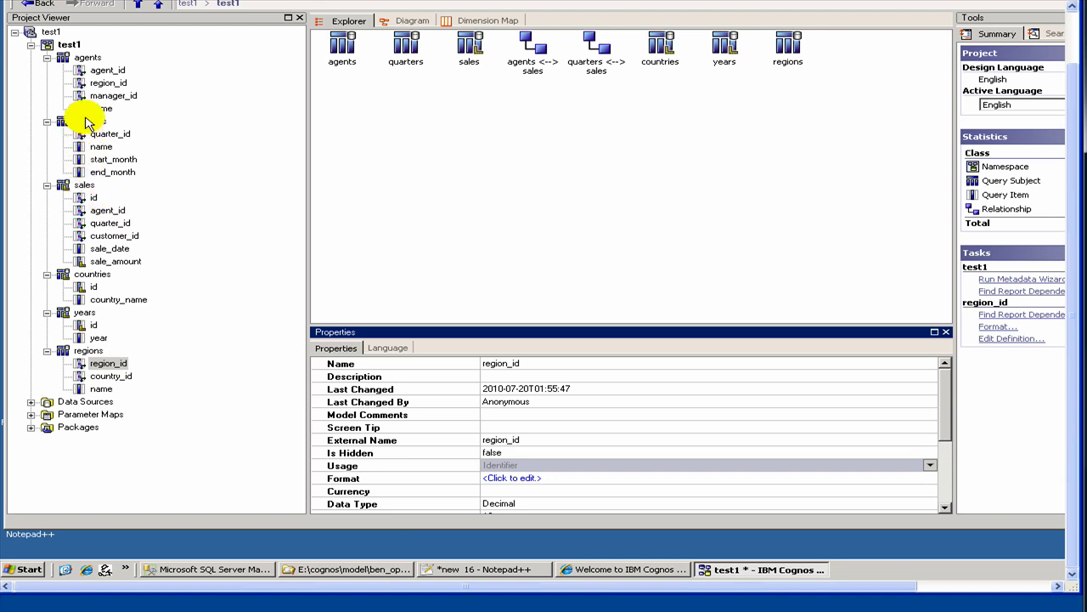
# Create a relationship linking regions.region_id to agents.agent_id, with cardinality 1..1 on the regions side and 0..n on the agents side.
pyautogui.keyDown('ctrl'); pyautogui.click(91, 59); pyautogui.keyUp('ctrl')
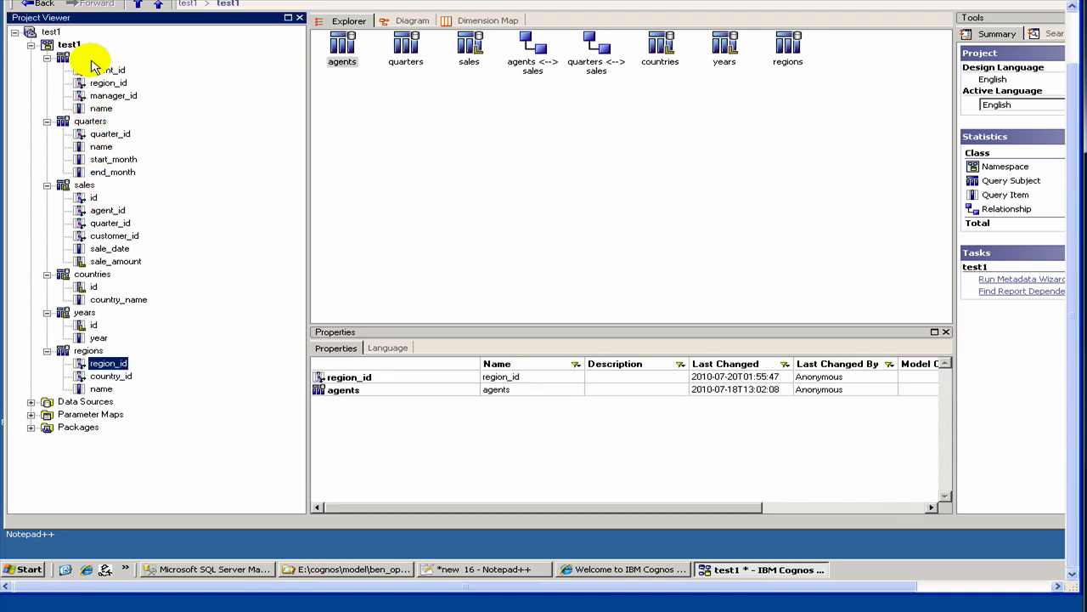
pyautogui.rightClick(91, 61)
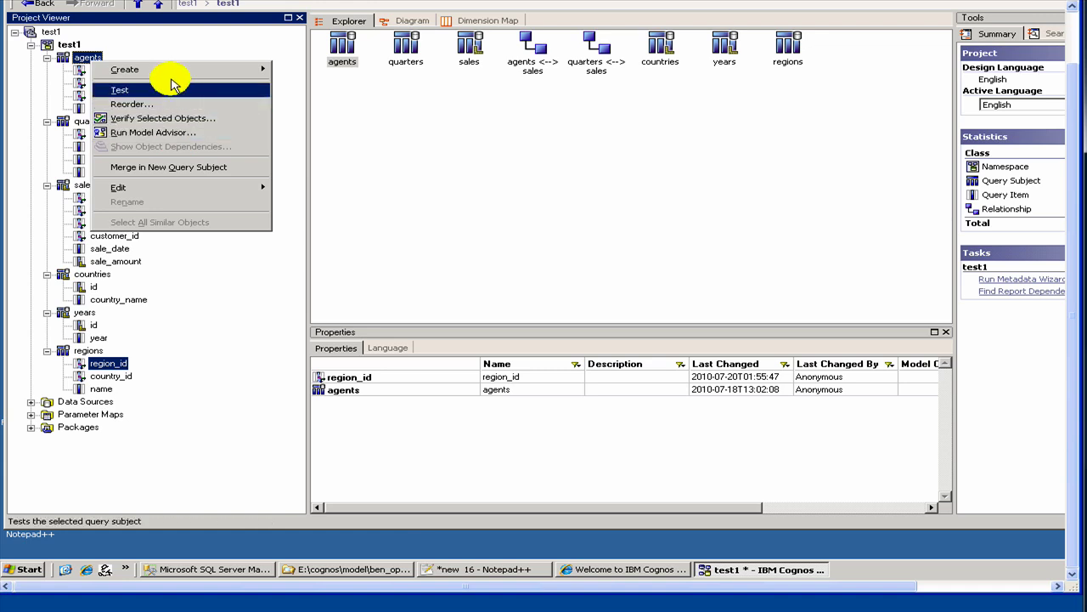
pyautogui.moveTo(176, 76)
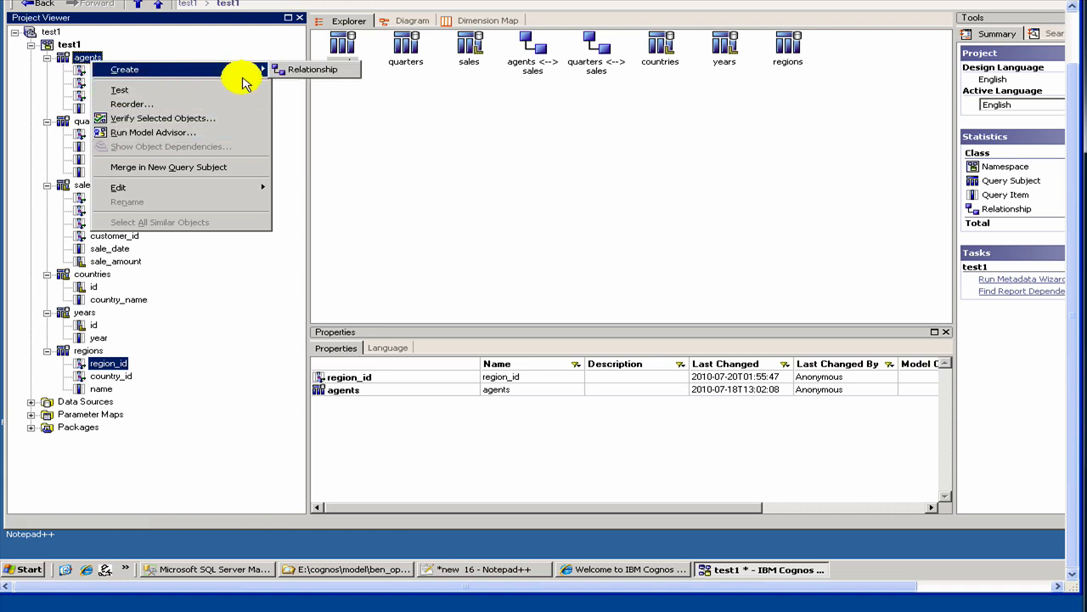
pyautogui.click(302, 73)
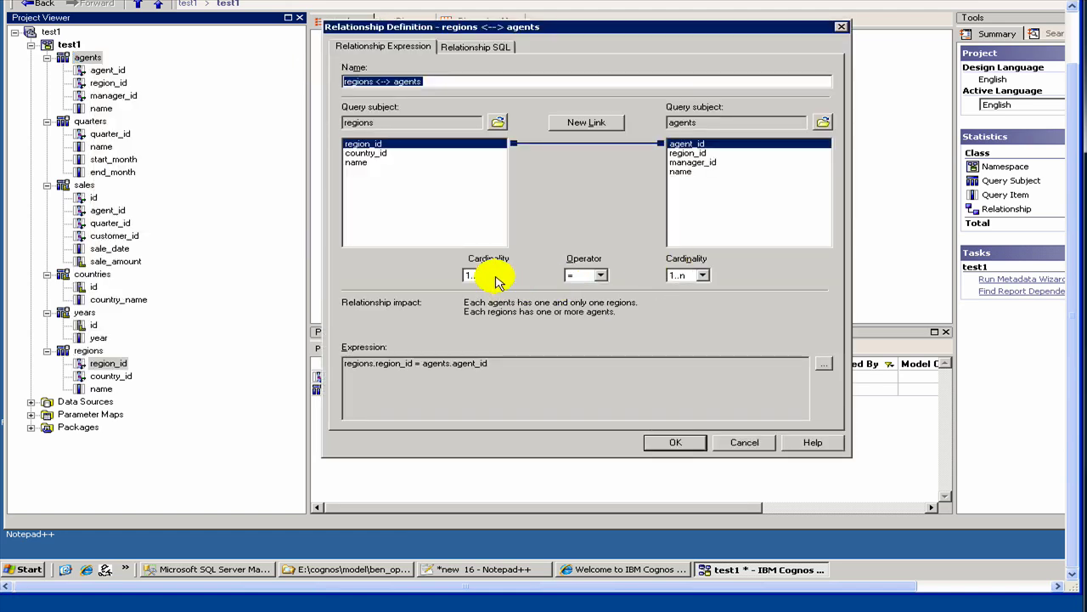
pyautogui.click(703, 275)
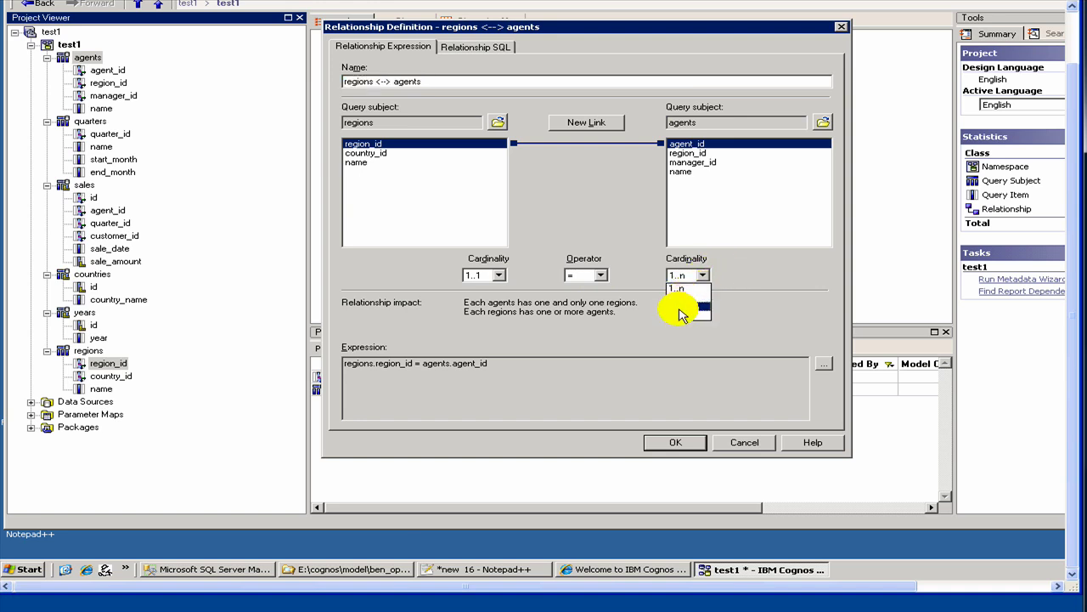
pyautogui.click(684, 313)
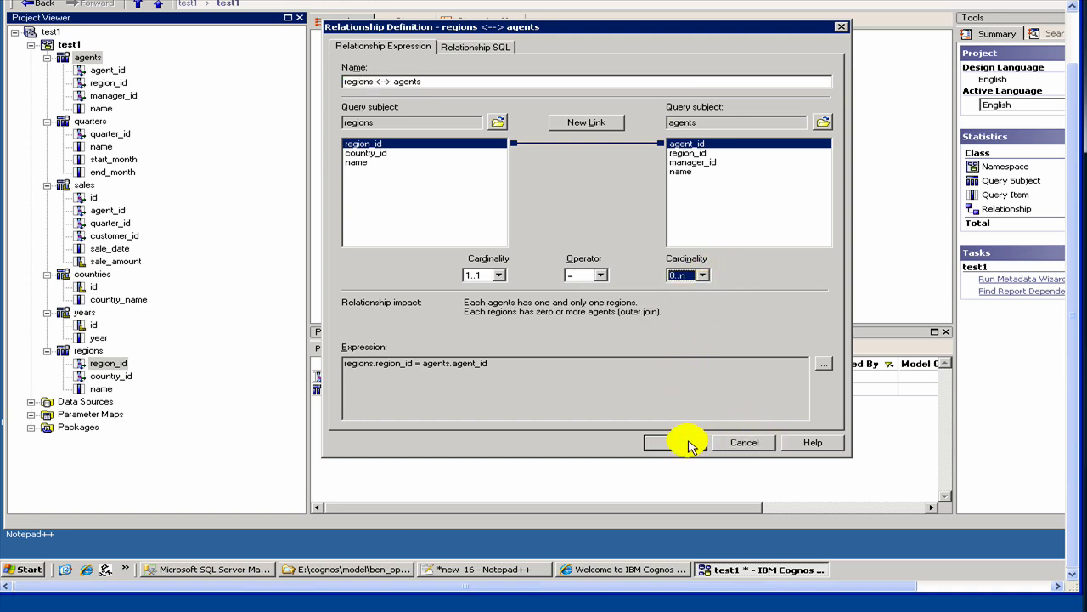
pyautogui.click(198, 146)
pyautogui.press('Return')
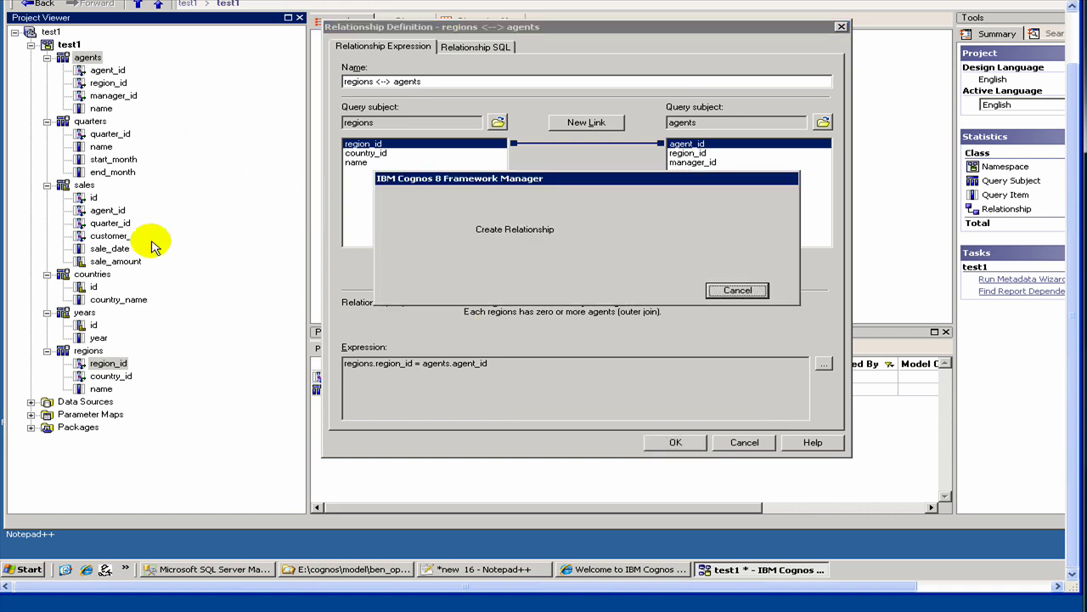